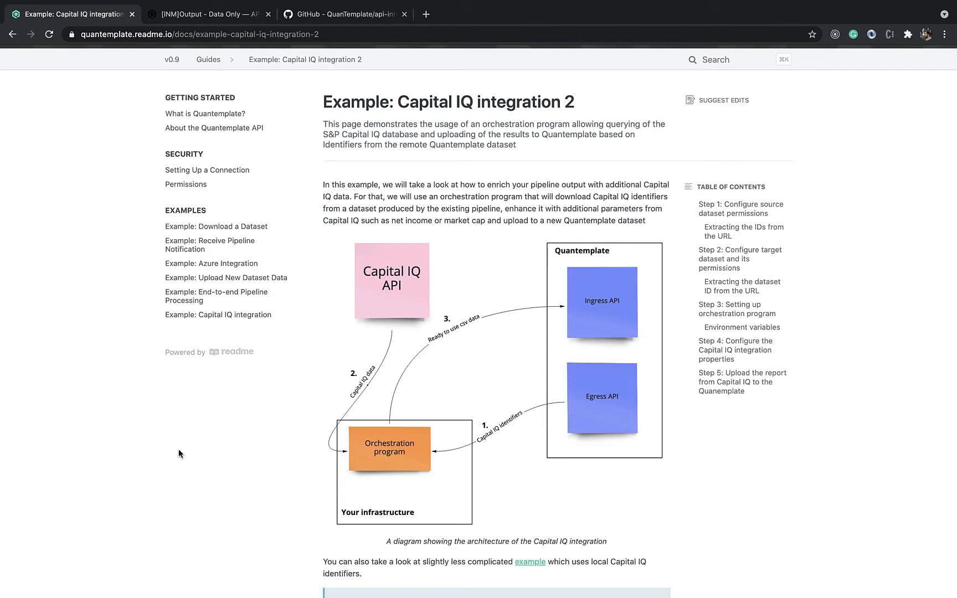
Enlarge the Capital IQ integration architecture diagram to examine its data flow, and close the enlarged view
{"action": "left_click", "coordinate": [527, 407]}
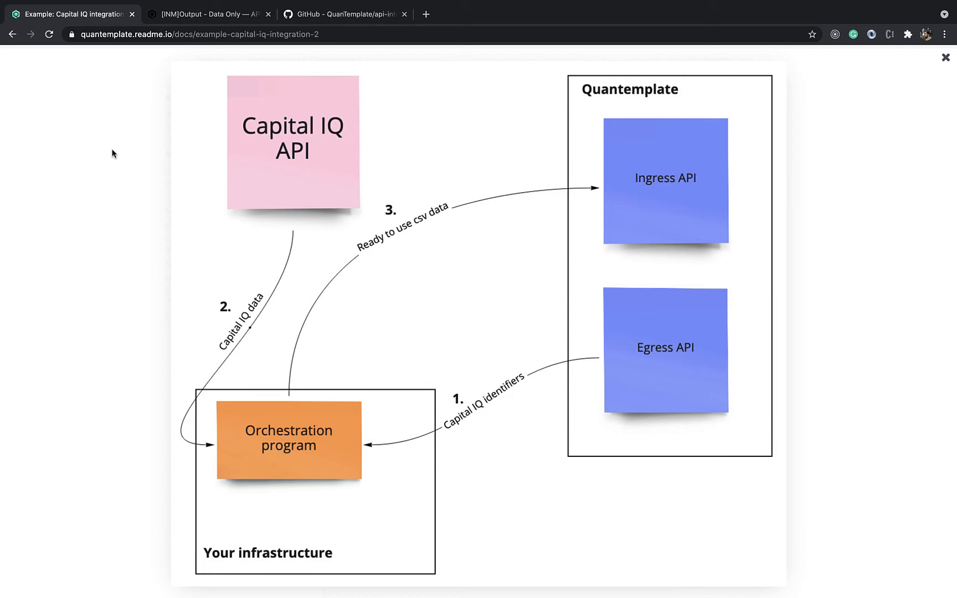
{"action": "left_click", "coordinate": [111, 153]}
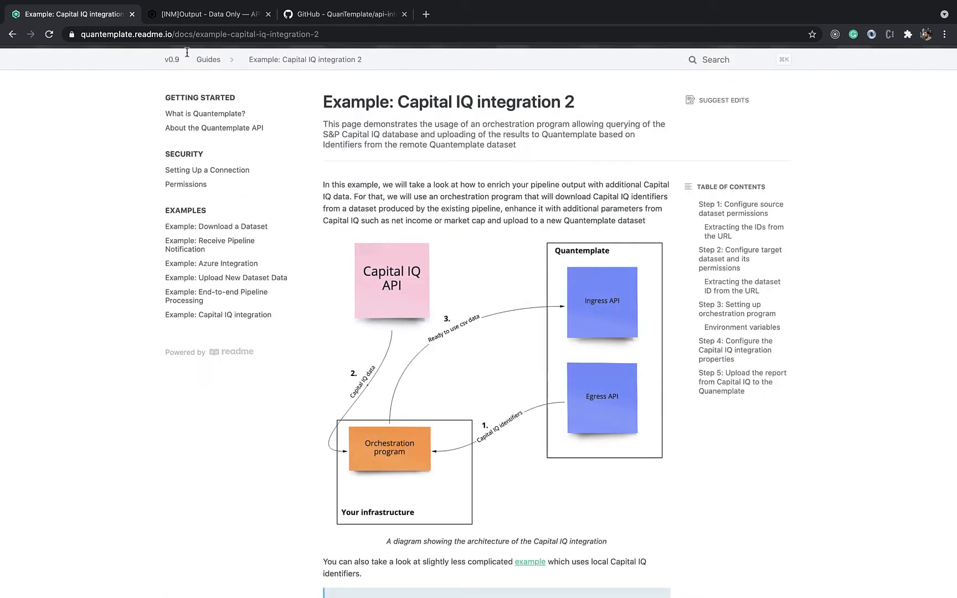
Locate the organisation ID and the dataset ID in the web address of the "[INM]Output - Data Only — API Test" dataset
{"action": "left_click", "coordinate": [166, 18]}
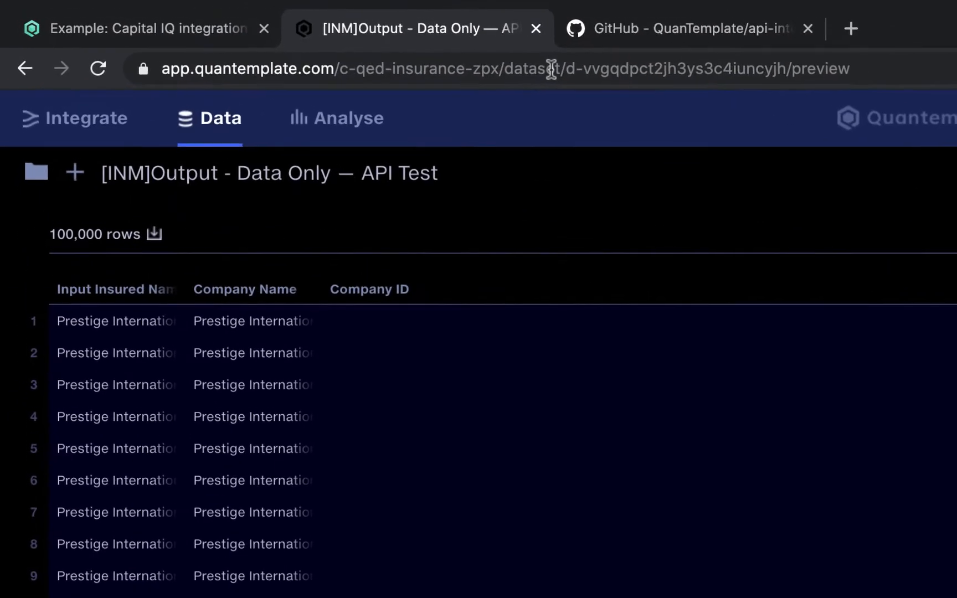
{"action": "left_click", "coordinate": [391, 69]}
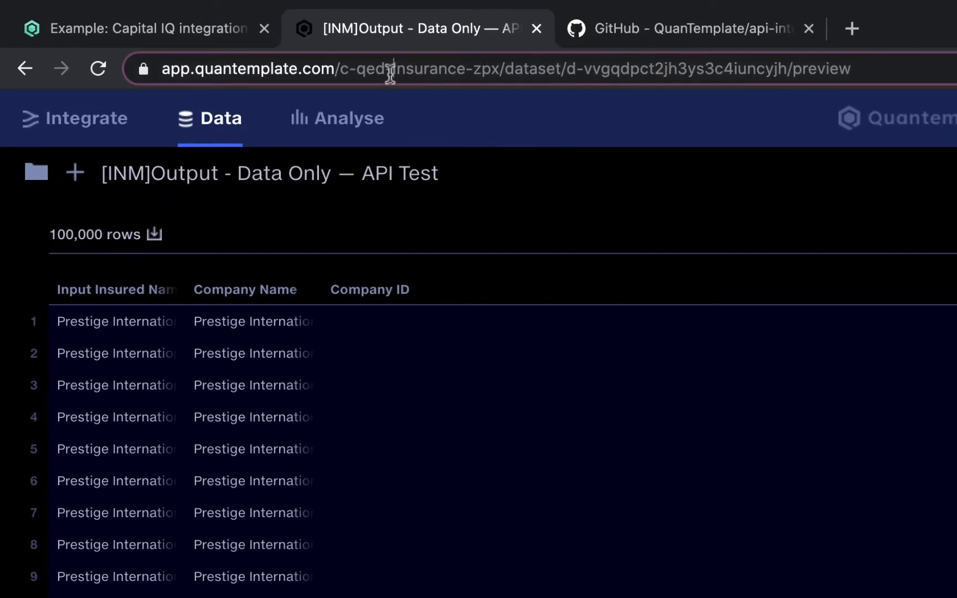
{"action": "left_click", "coordinate": [342, 69]}
{"action": "left_click_drag", "start_coordinate": [396, 69], "coordinate": [553, 70]}
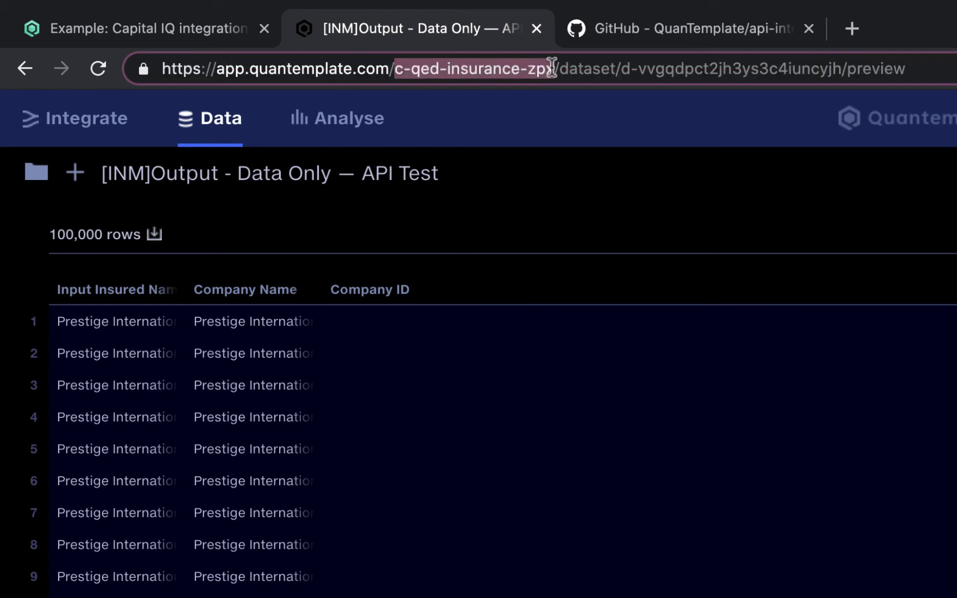
{"action": "left_click_drag", "start_coordinate": [630, 70], "coordinate": [684, 70]}
{"action": "left_click_drag", "start_coordinate": [621, 70], "coordinate": [842, 60]}
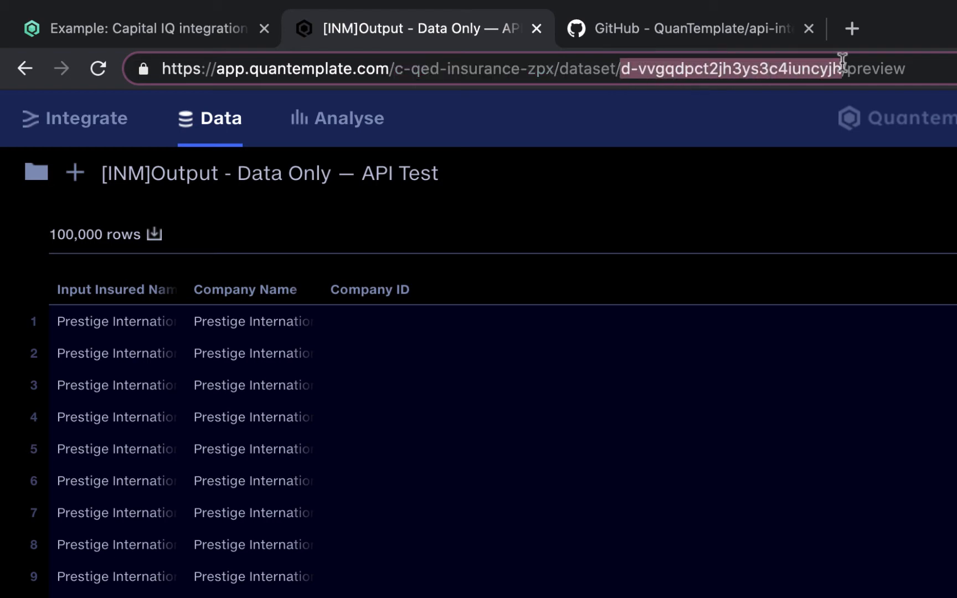
{"action": "left_click", "coordinate": [808, 112]}
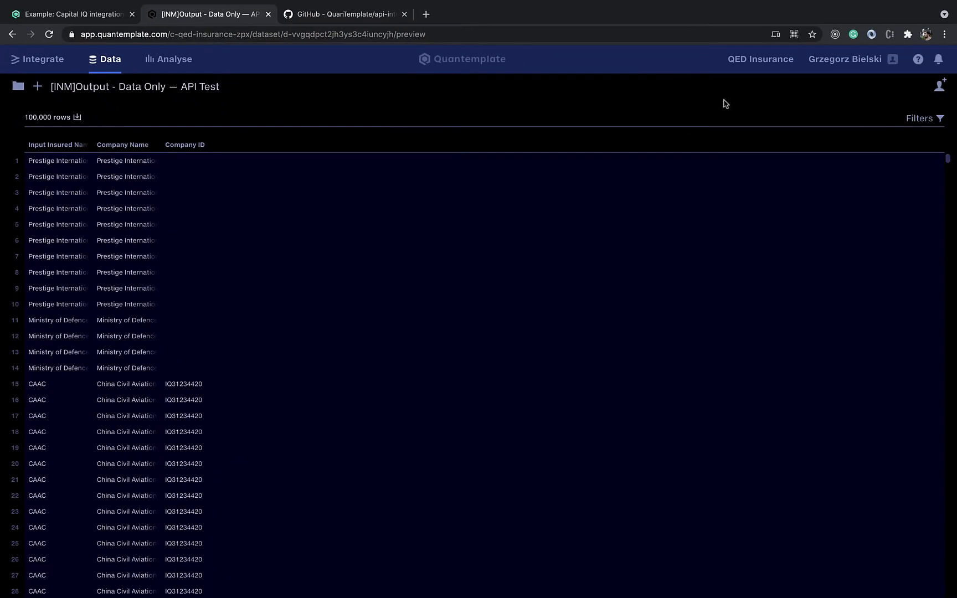
Check who has access to the source dataset in its sharing settings
{"action": "left_click", "coordinate": [939, 90]}
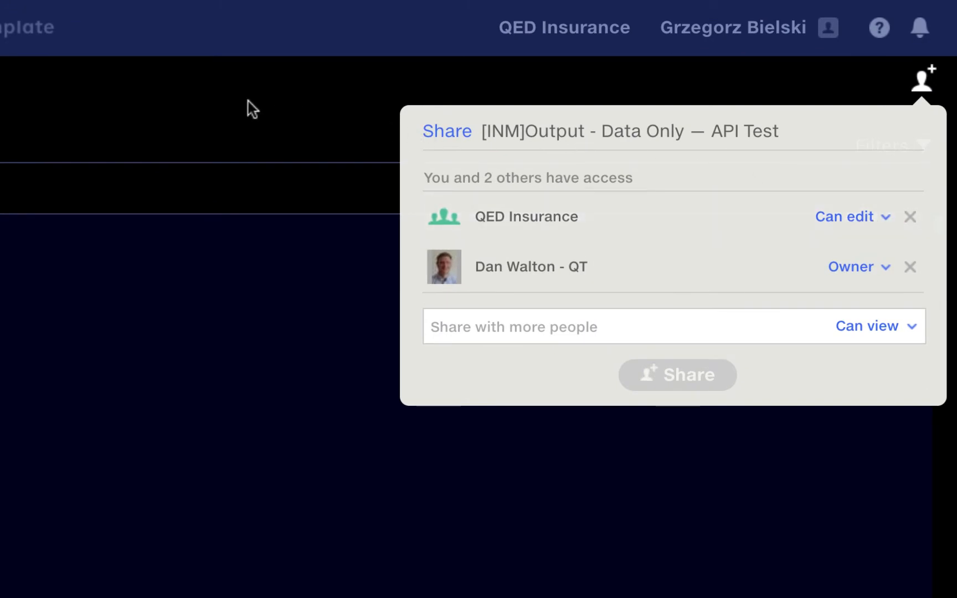
{"action": "left_click", "coordinate": [224, 96]}
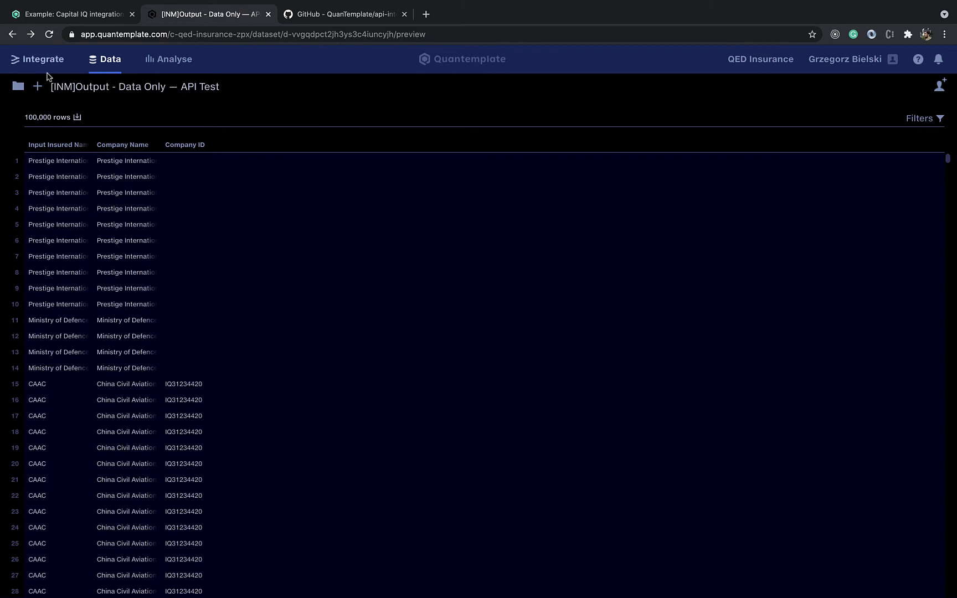
Create a new dataset and name it "api demo"
{"action": "left_click", "coordinate": [18, 86]}
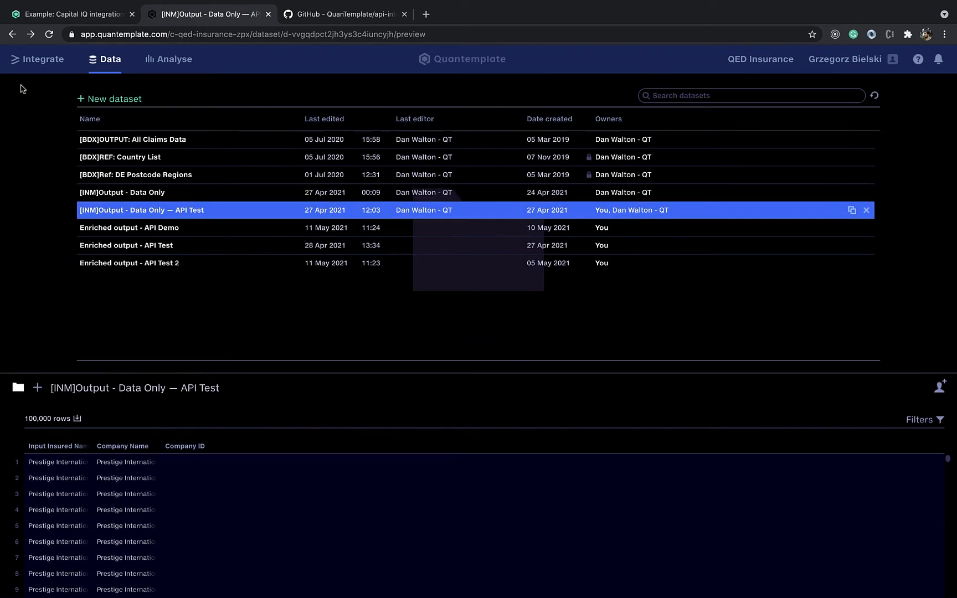
{"action": "left_click", "coordinate": [113, 98]}
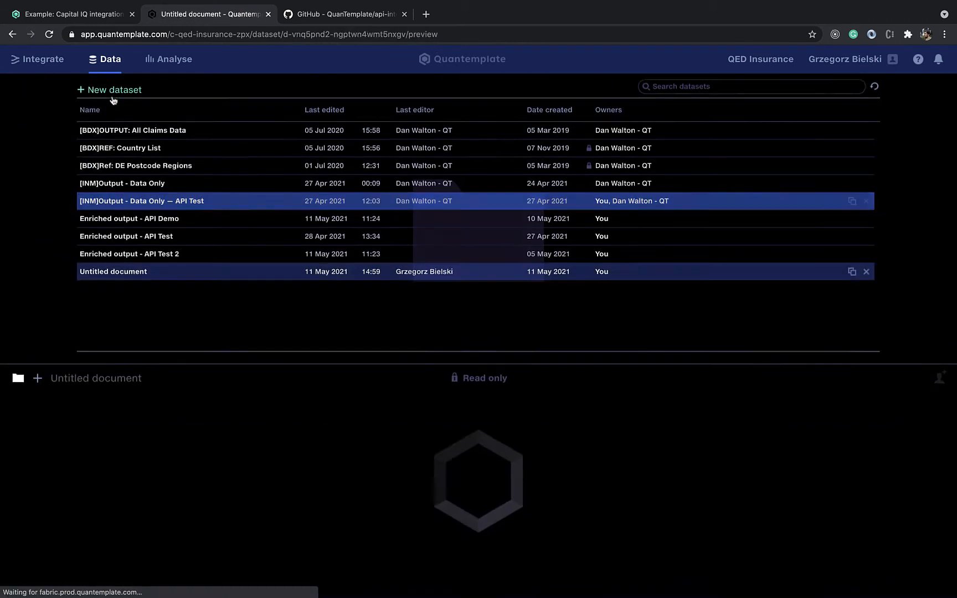
{"action": "left_click", "coordinate": [121, 86]}
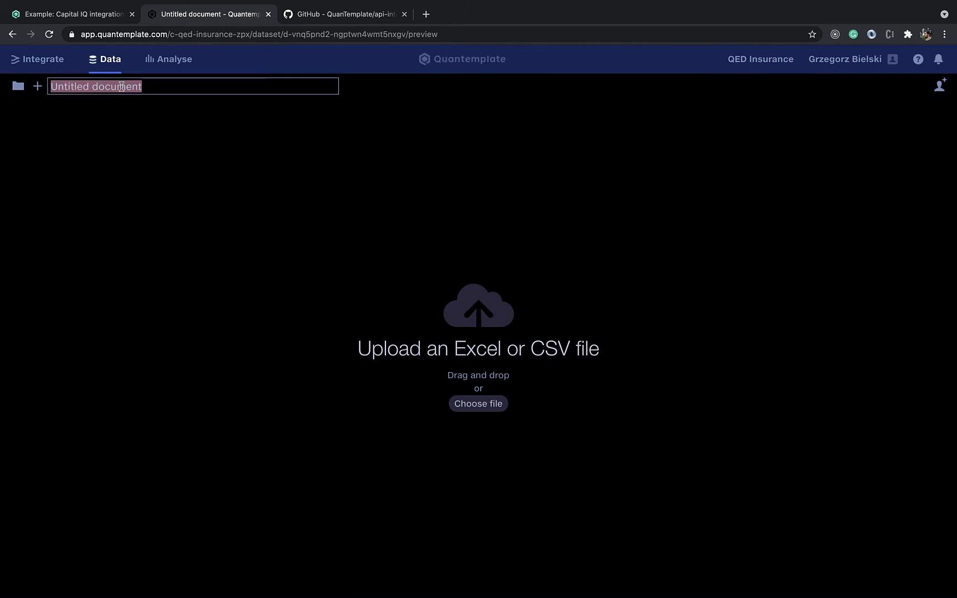
{"action": "double_click", "coordinate": [121, 86]}
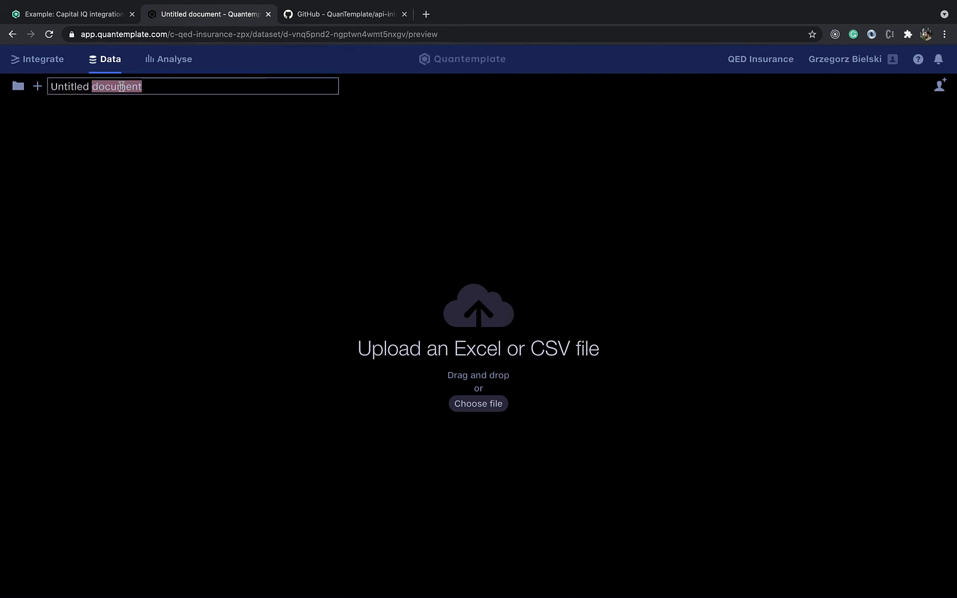
{"action": "triple_click", "coordinate": [122, 86]}
{"action": "key", "text": "BackSpace"}
{"action": "type", "text": "api demo"}
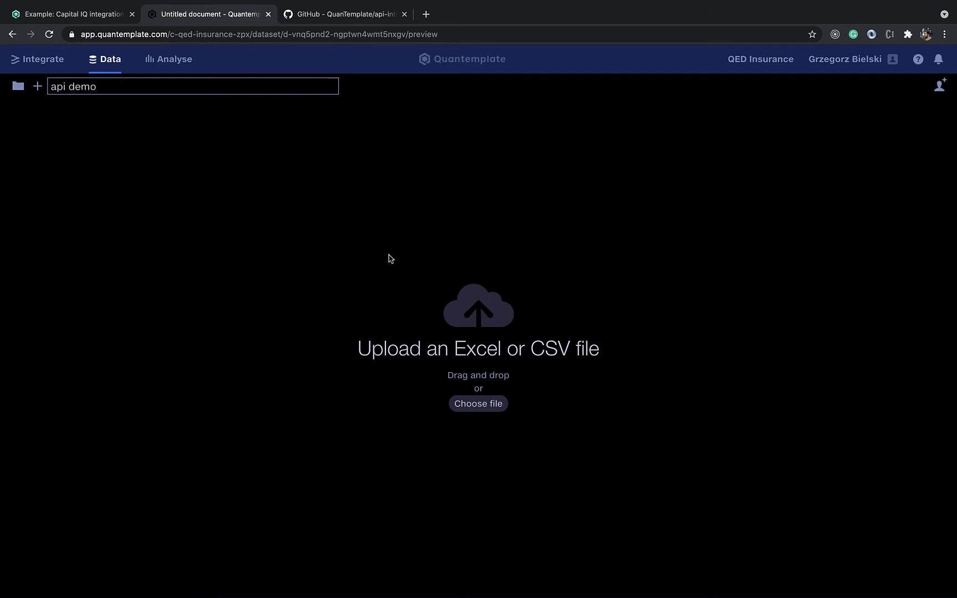
{"action": "left_click", "coordinate": [387, 226]}
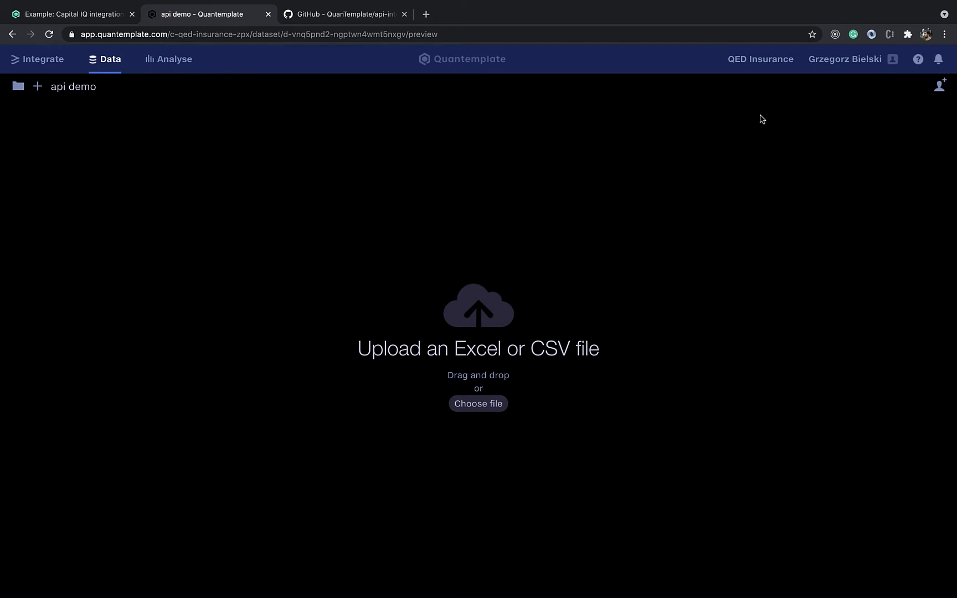
Share the "api demo" dataset with another user, choosing that user's access level
{"action": "left_click", "coordinate": [939, 85]}
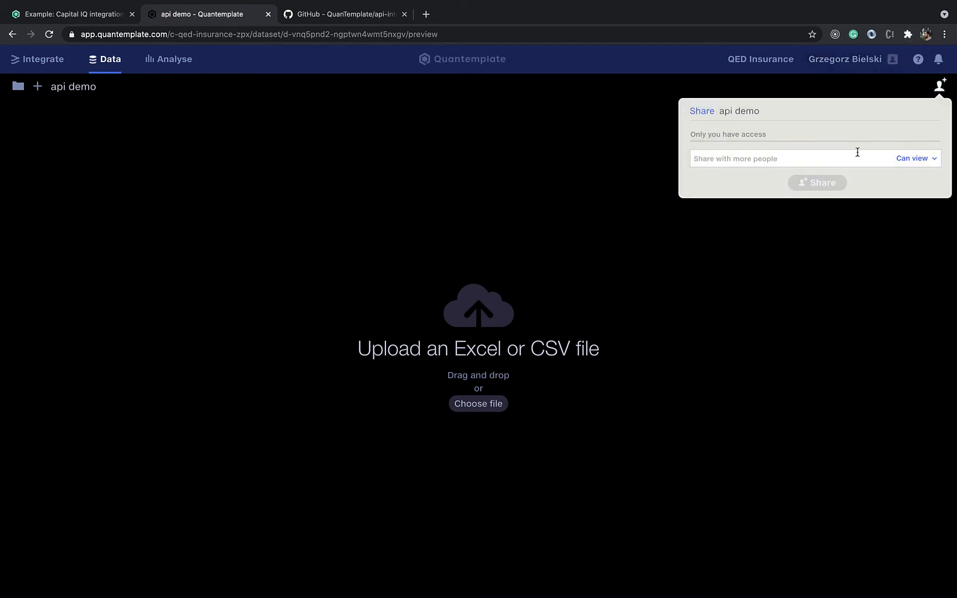
{"action": "left_click", "coordinate": [835, 159]}
{"action": "left_click", "coordinate": [720, 180]}
{"action": "left_click", "coordinate": [915, 161]}
{"action": "left_click", "coordinate": [906, 176]}
{"action": "left_click", "coordinate": [811, 184]}
{"action": "left_click", "coordinate": [524, 153]}
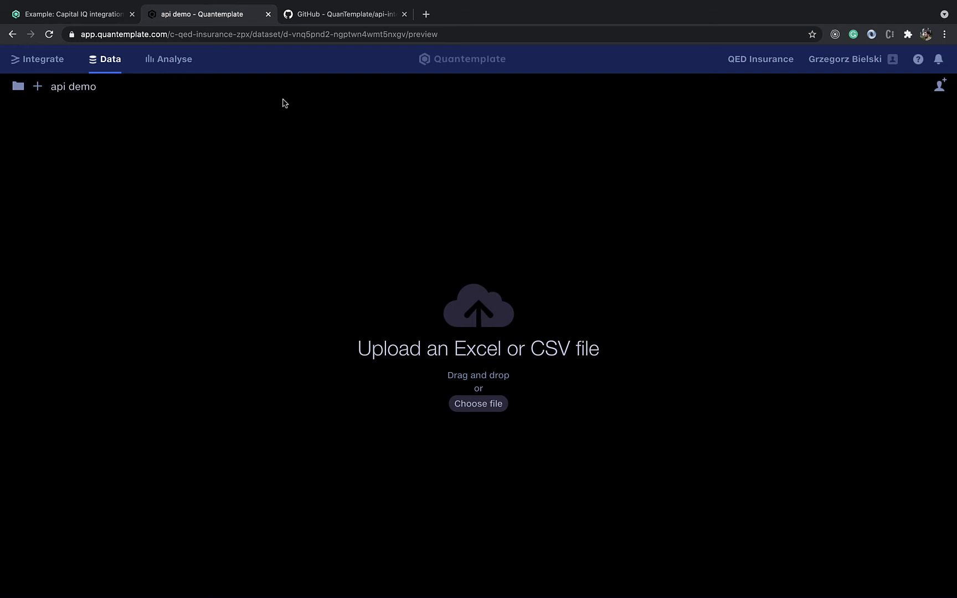
Locate the "api demo" dataset's ID in its web address
{"action": "left_click_drag", "start_coordinate": [284, 35], "coordinate": [406, 36]}
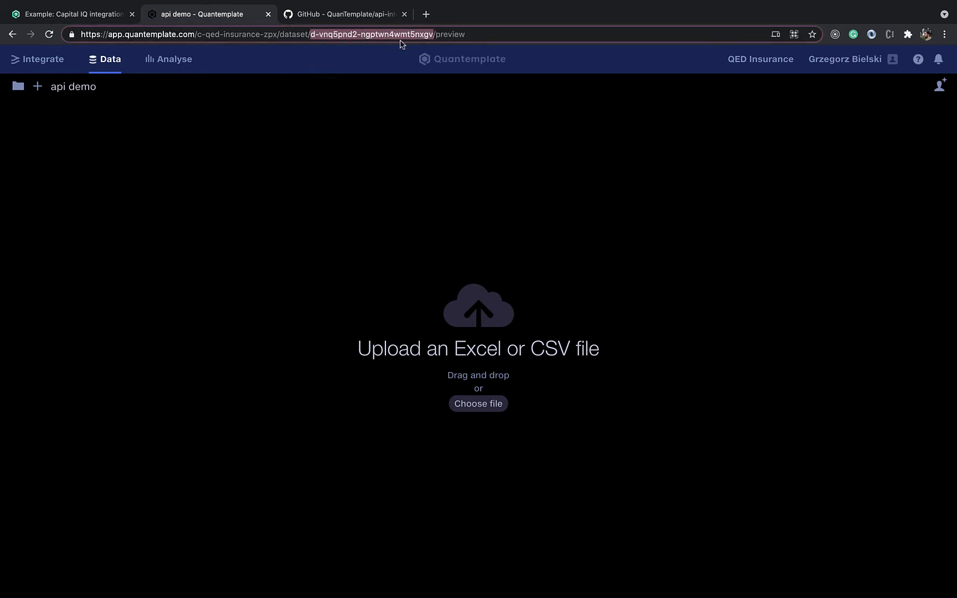
{"action": "left_click", "coordinate": [339, 161]}
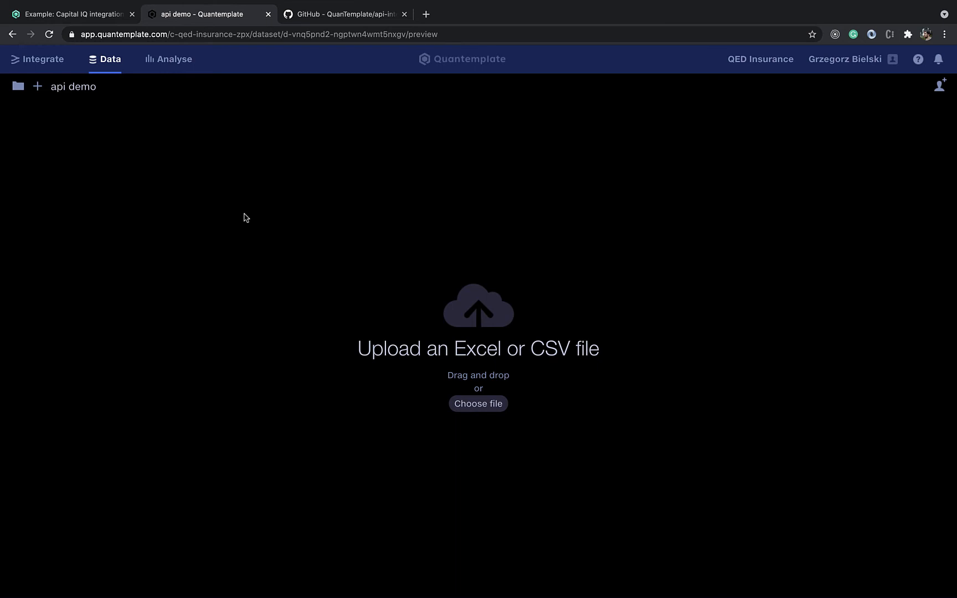
Find the qt-integrations-0.1.2.jar asset of release v0.1.2 in the QuanTemplate/api-integrations repository on GitHub
{"action": "left_click", "coordinate": [315, 15]}
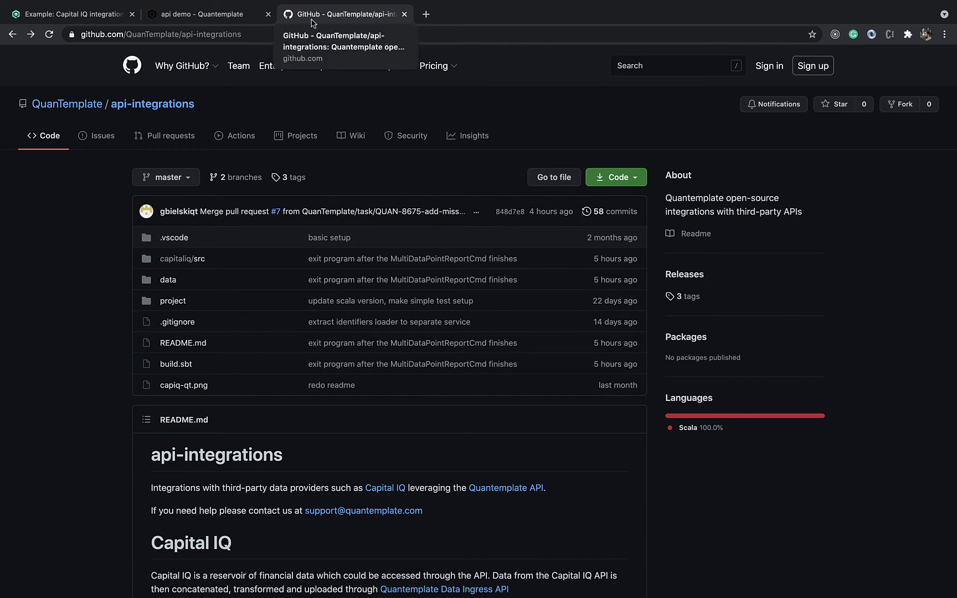
{"action": "left_click", "coordinate": [227, 34]}
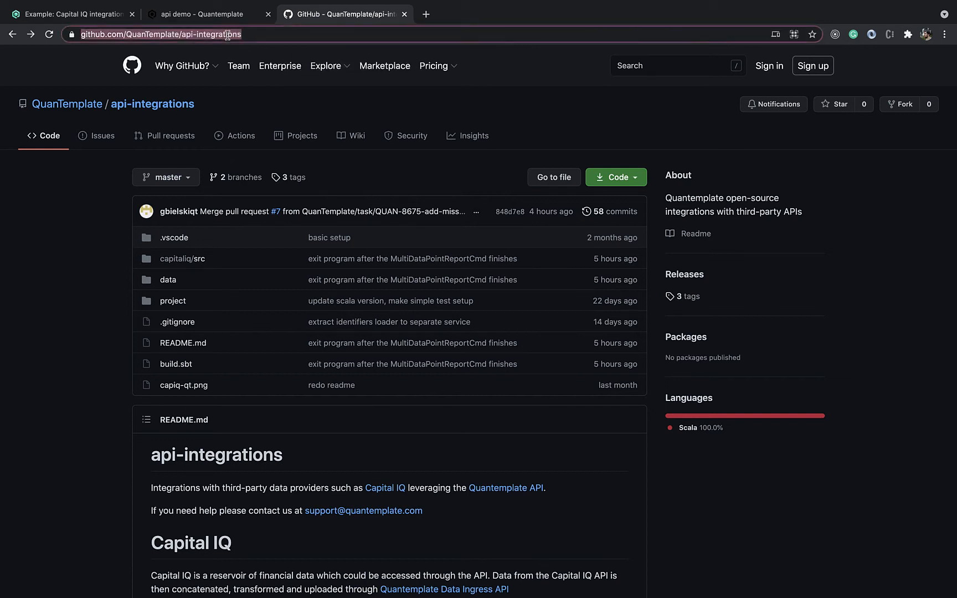
{"action": "left_click", "coordinate": [48, 283]}
{"action": "left_click", "coordinate": [684, 275]}
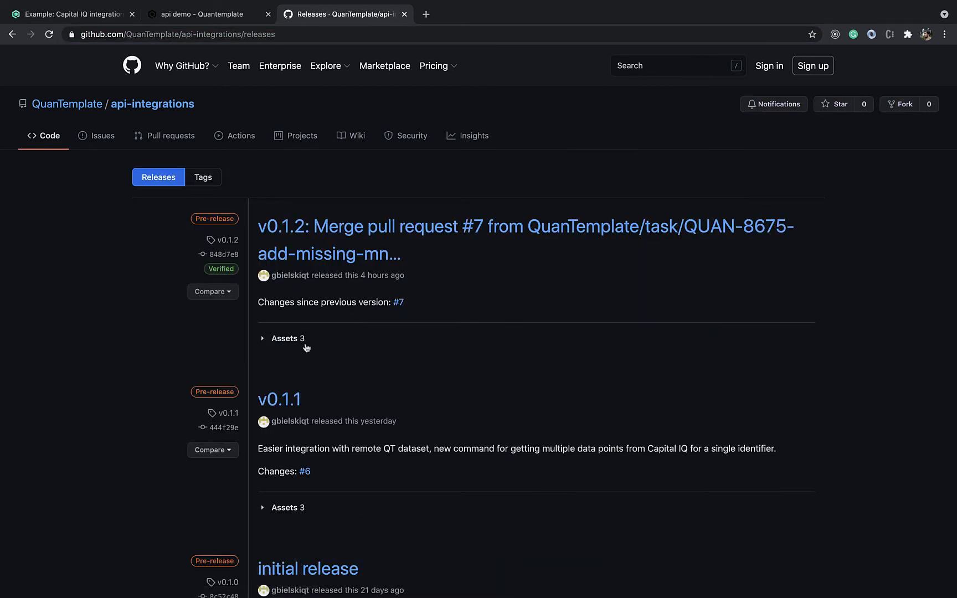
{"action": "left_click", "coordinate": [300, 339]}
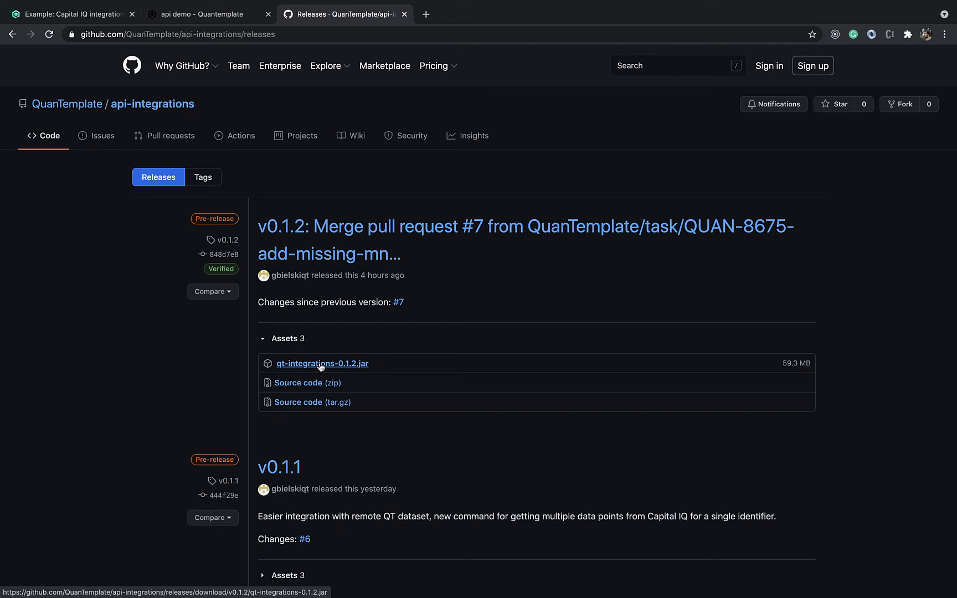
Switch to Visual Studio Code and examine the Capital IQ and Quantemplate environment variables in the .env file
{"action": "key", "text": "ctrl+Right"}
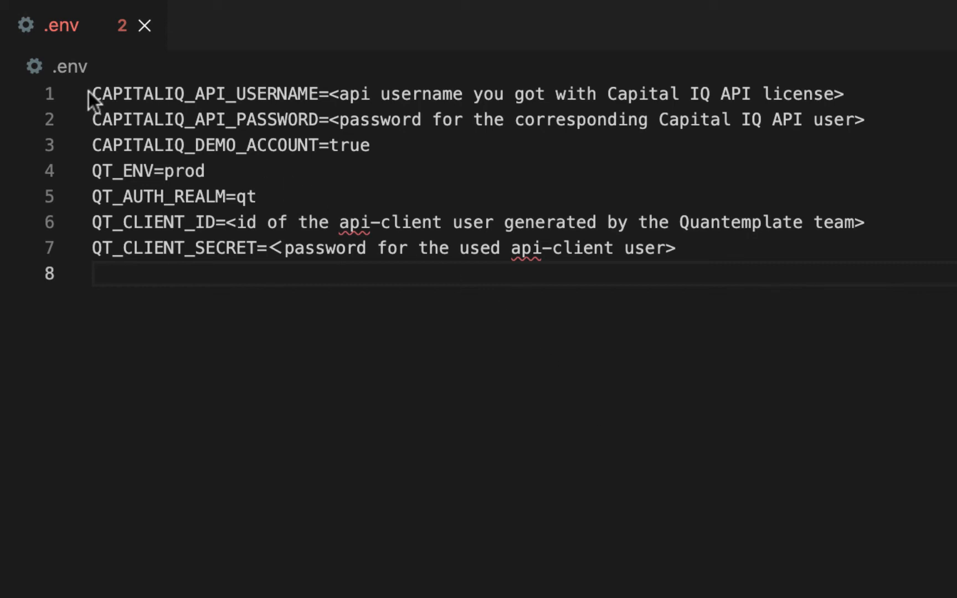
{"action": "left_click_drag", "start_coordinate": [91, 93], "coordinate": [321, 114]}
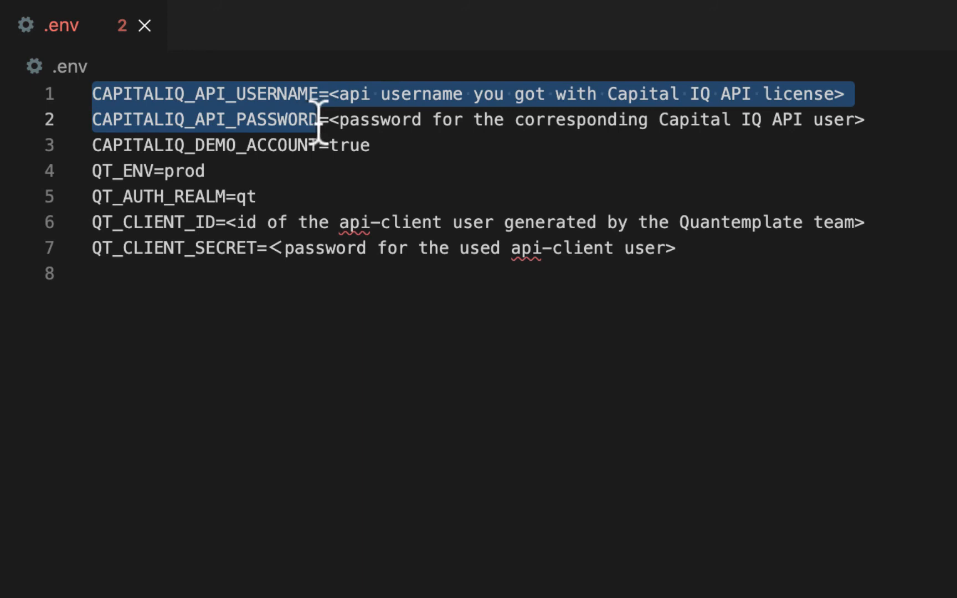
{"action": "left_click", "coordinate": [225, 146]}
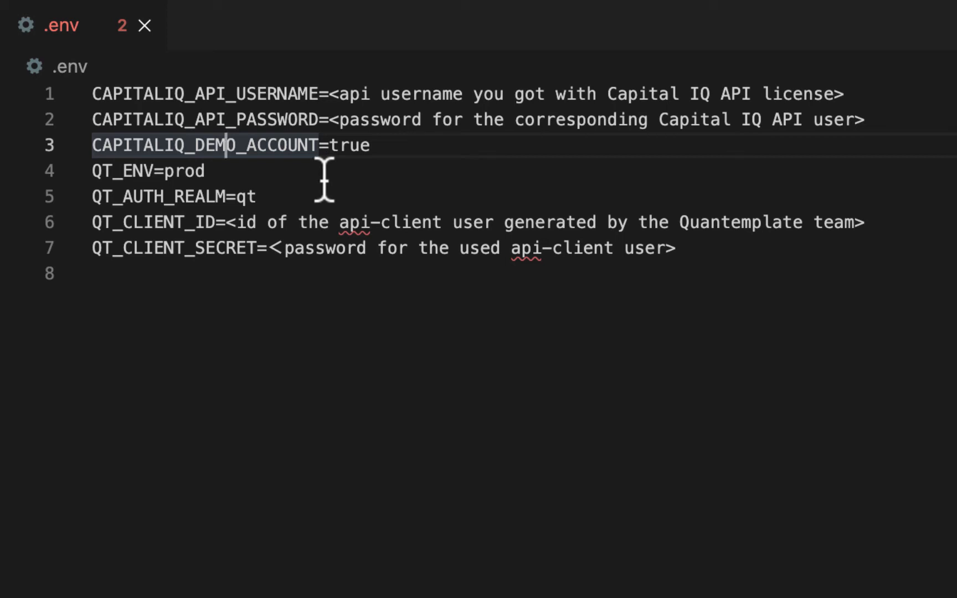
{"action": "left_click_drag", "start_coordinate": [215, 170], "coordinate": [214, 198]}
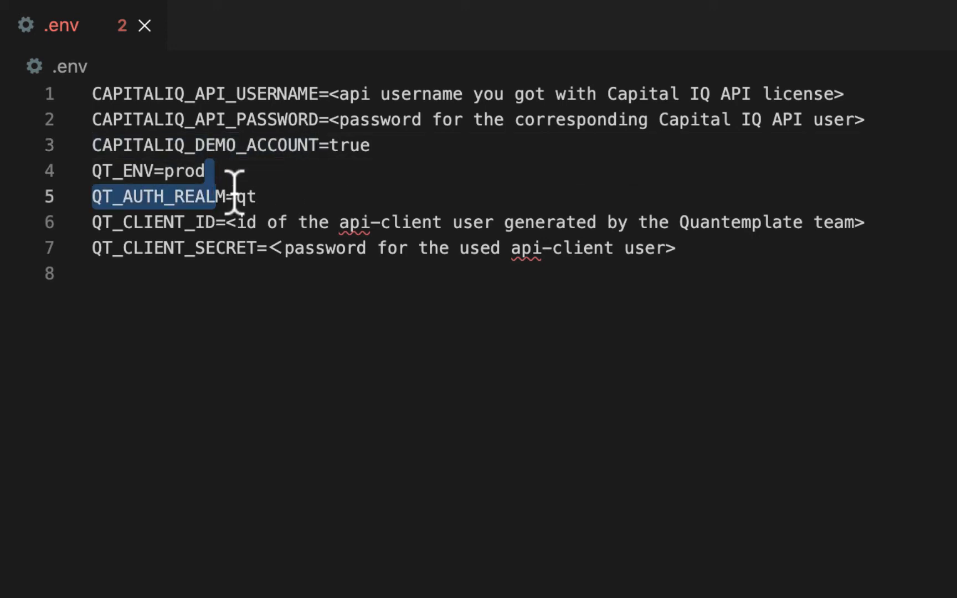
{"action": "left_click", "coordinate": [277, 177]}
{"action": "double_click", "coordinate": [244, 197]}
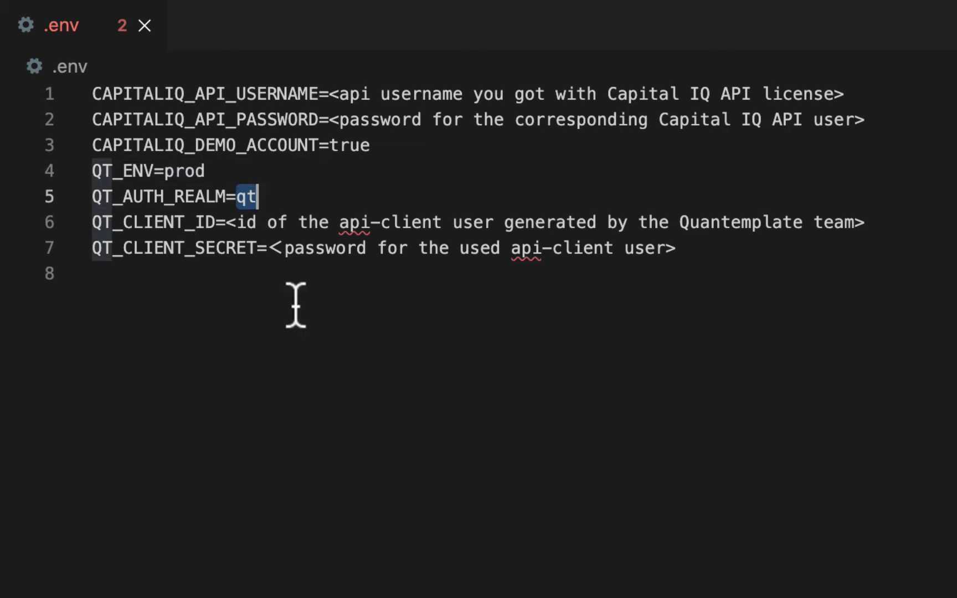
{"action": "left_click", "coordinate": [297, 327]}
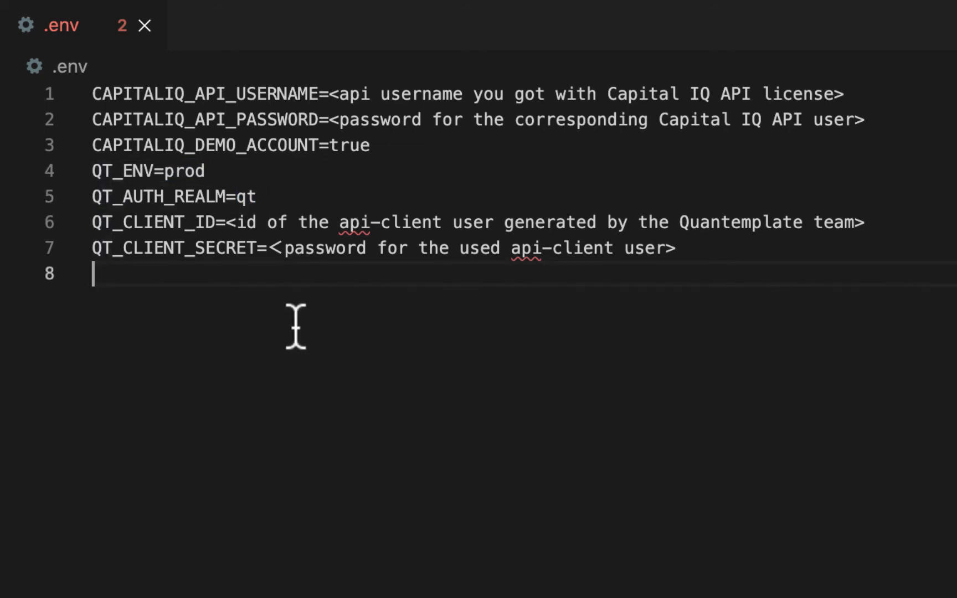
{"action": "left_click", "coordinate": [127, 225]}
{"action": "left_click_drag", "start_coordinate": [127, 224], "coordinate": [150, 274]}
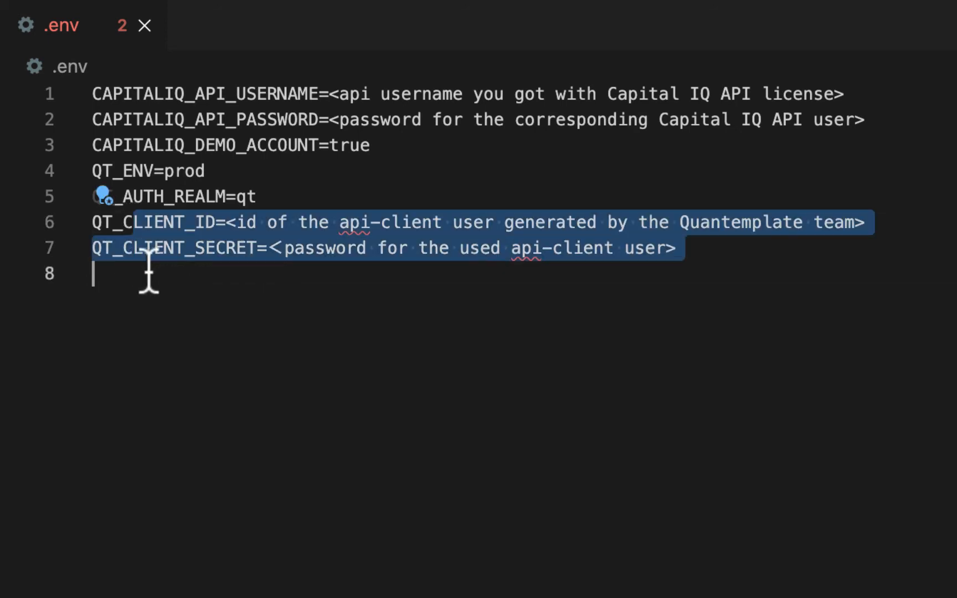
{"action": "left_click", "coordinate": [352, 423]}
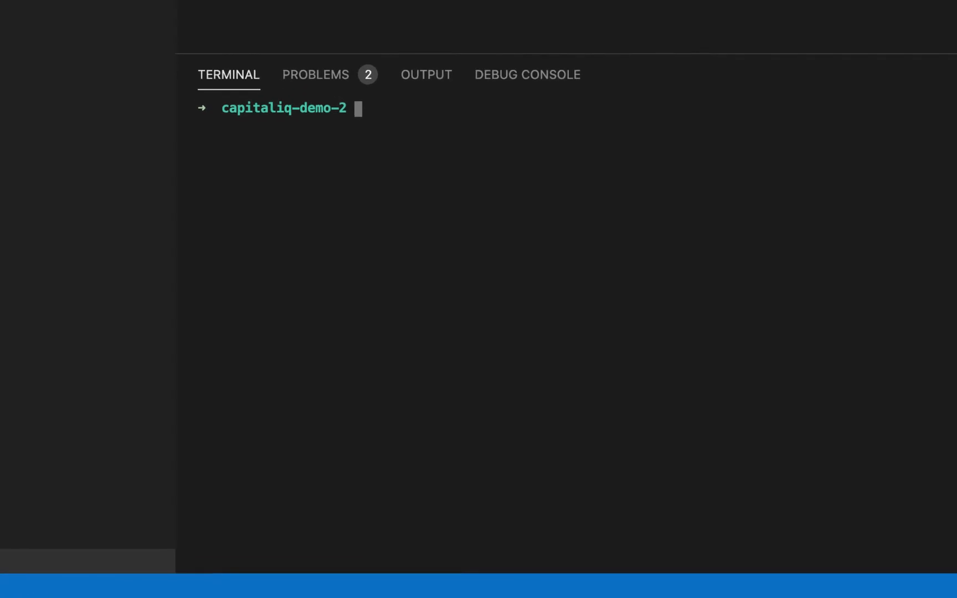
Export the variables from qt.env into the terminal session by running export $(xargs < qt.env)
{"action": "type", "text": "expor"}
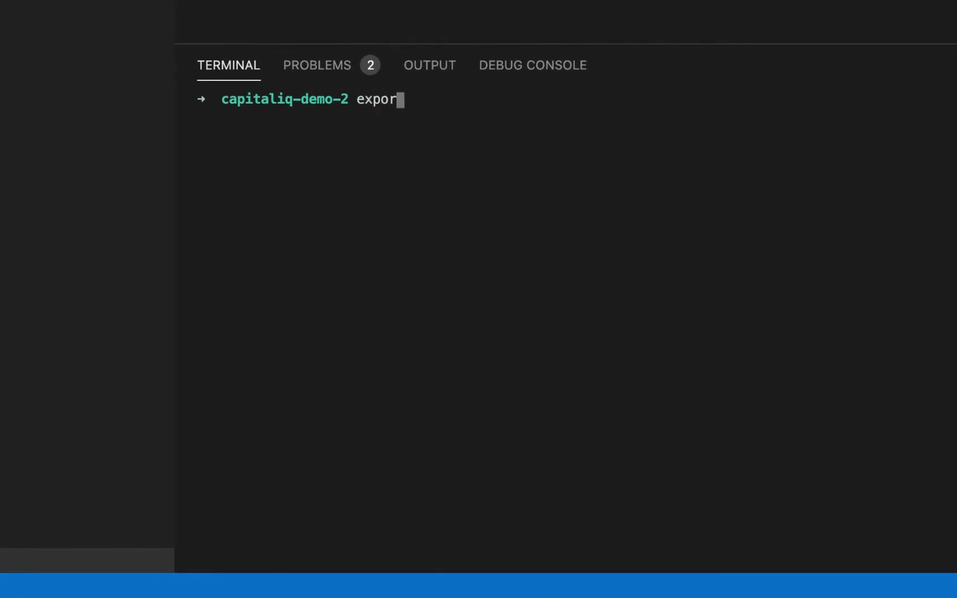
{"action": "type", "text": "t $()"}
{"action": "key", "text": "Left"}
{"action": "type", "text": "xargs "}
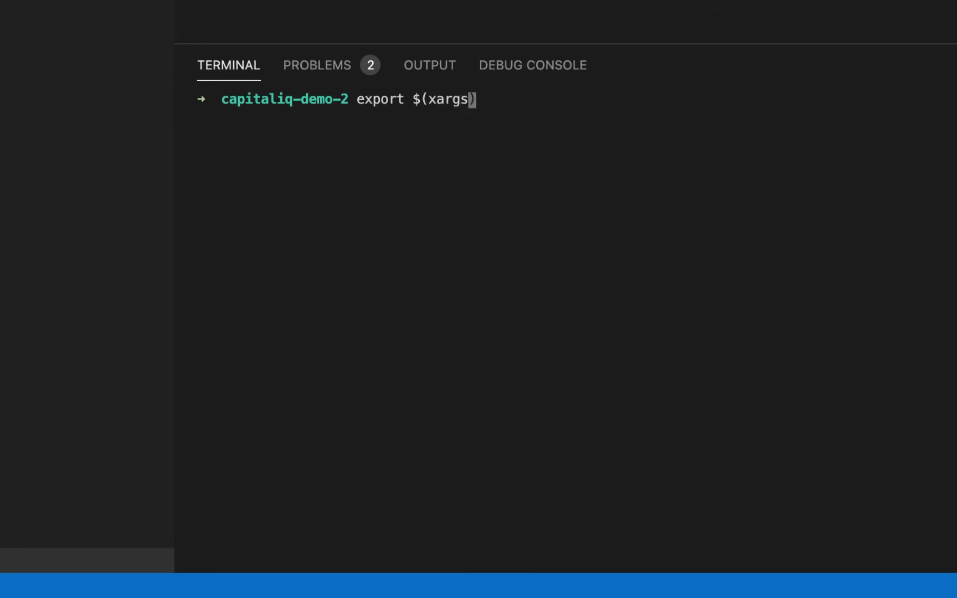
{"action": "type", "text": "< qt.env"}
{"action": "key", "text": "Return"}
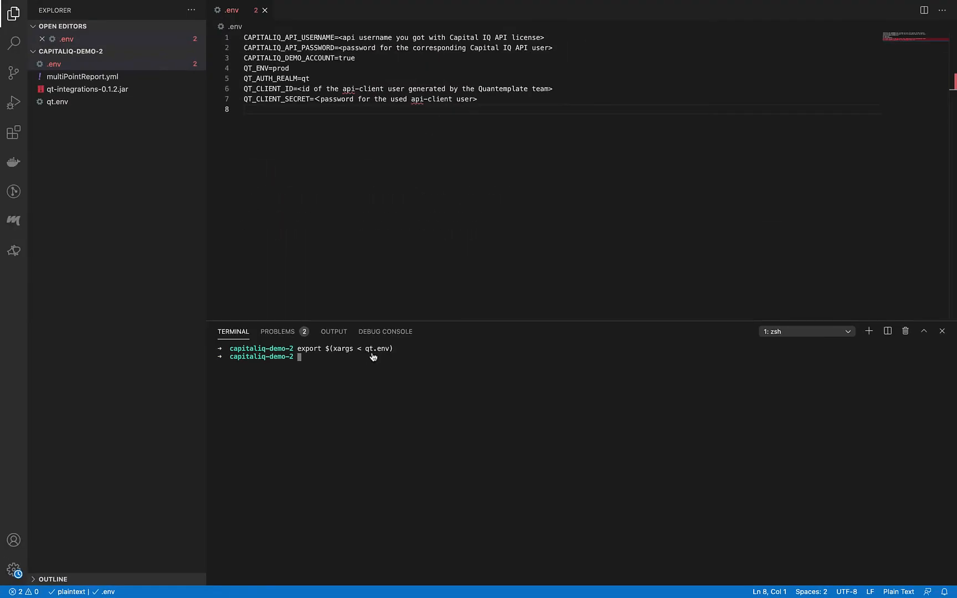
Open multiPointReport.yml and examine its command, organisation ID, target dataset ID, currency and date parameters
{"action": "left_click", "coordinate": [93, 82]}
{"action": "left_click", "coordinate": [93, 77]}
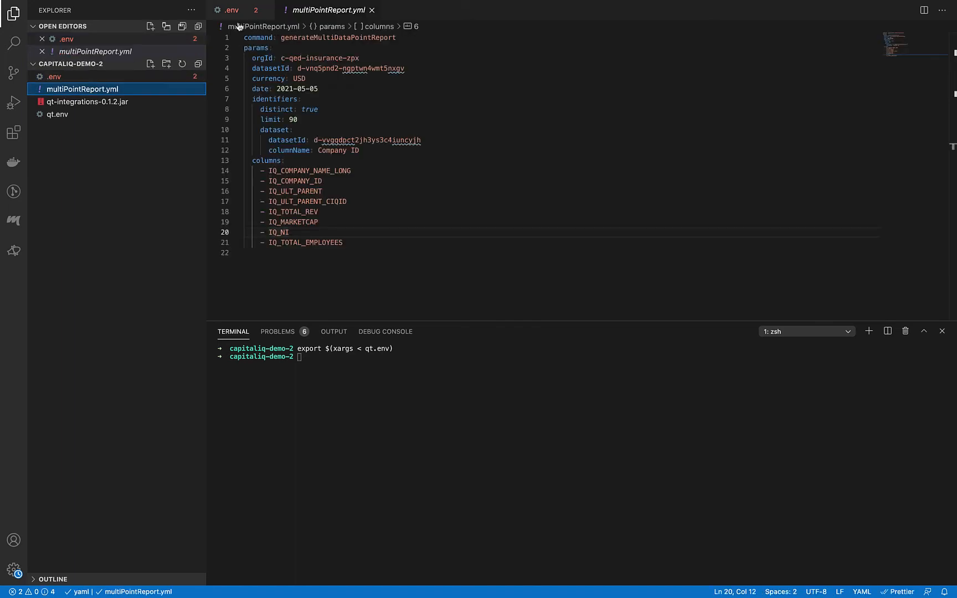
{"action": "double_click", "coordinate": [326, 10]}
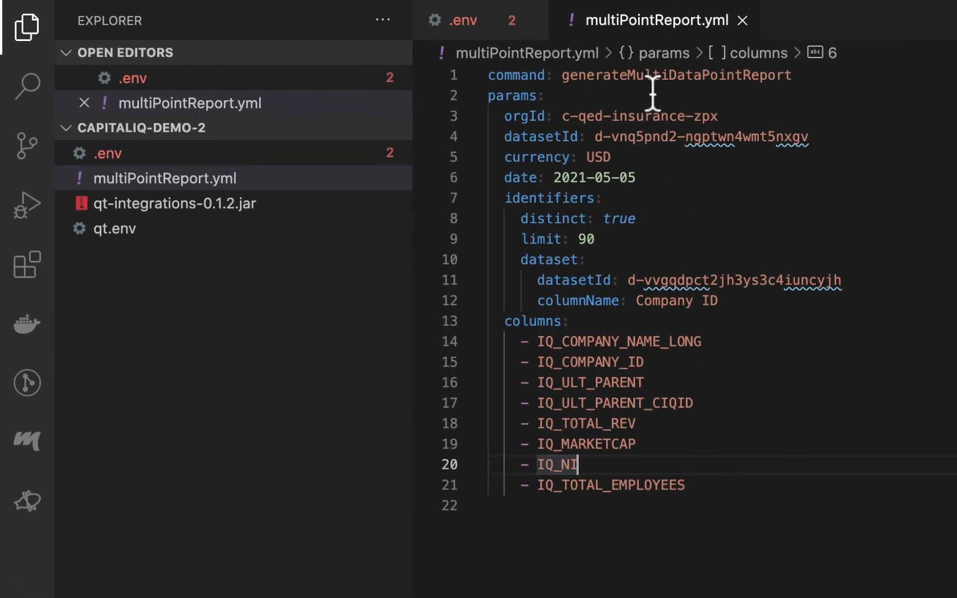
{"action": "double_click", "coordinate": [631, 77]}
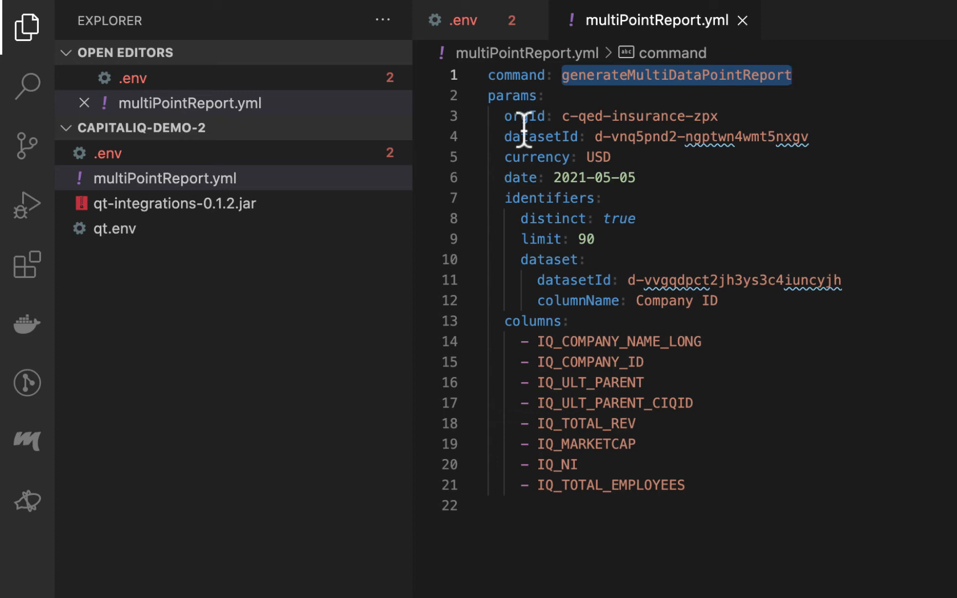
{"action": "double_click", "coordinate": [494, 95]}
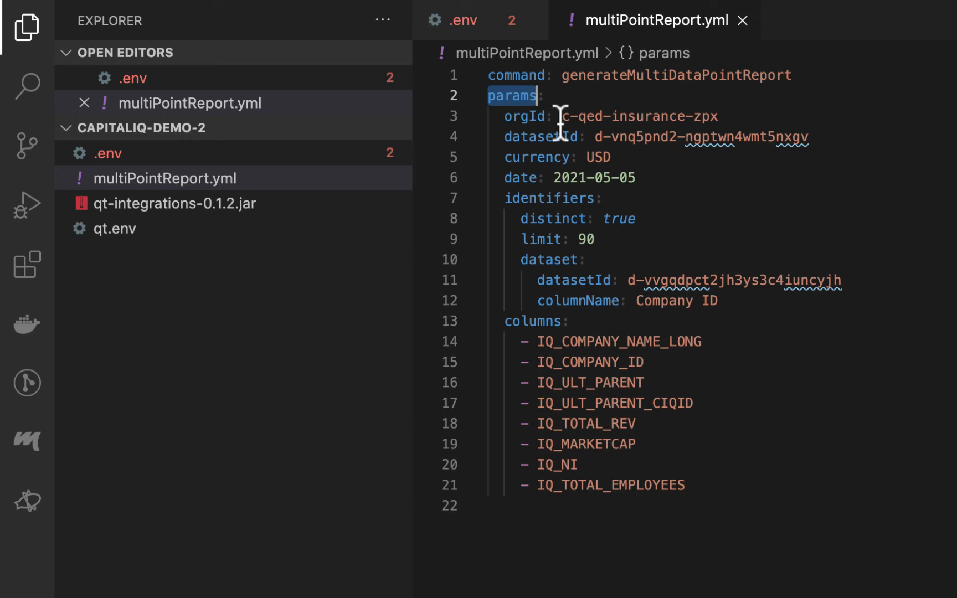
{"action": "left_click_drag", "start_coordinate": [560, 116], "coordinate": [774, 114]}
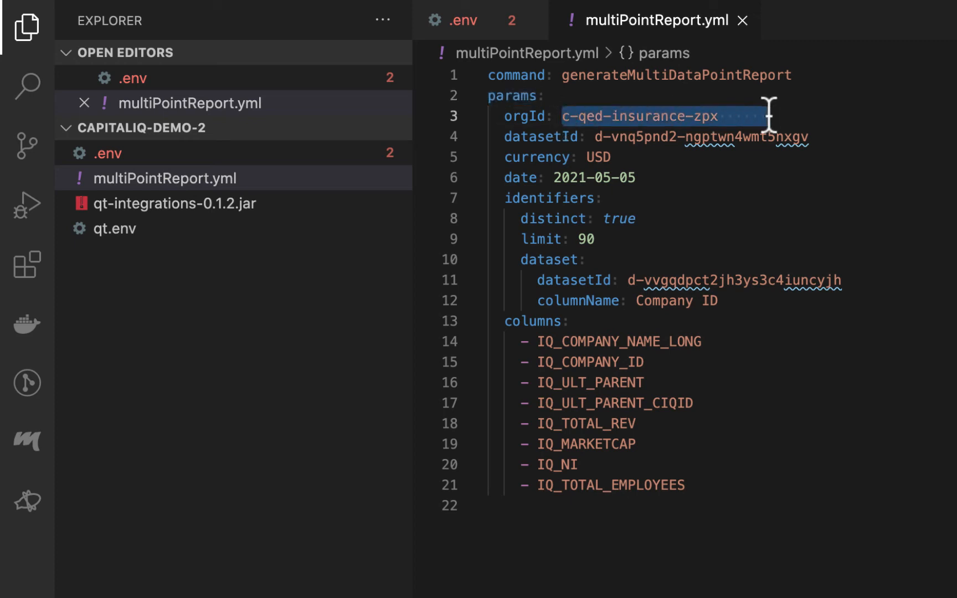
{"action": "left_click", "coordinate": [601, 138]}
{"action": "left_click_drag", "start_coordinate": [591, 137], "coordinate": [801, 136]}
{"action": "left_click", "coordinate": [773, 221]}
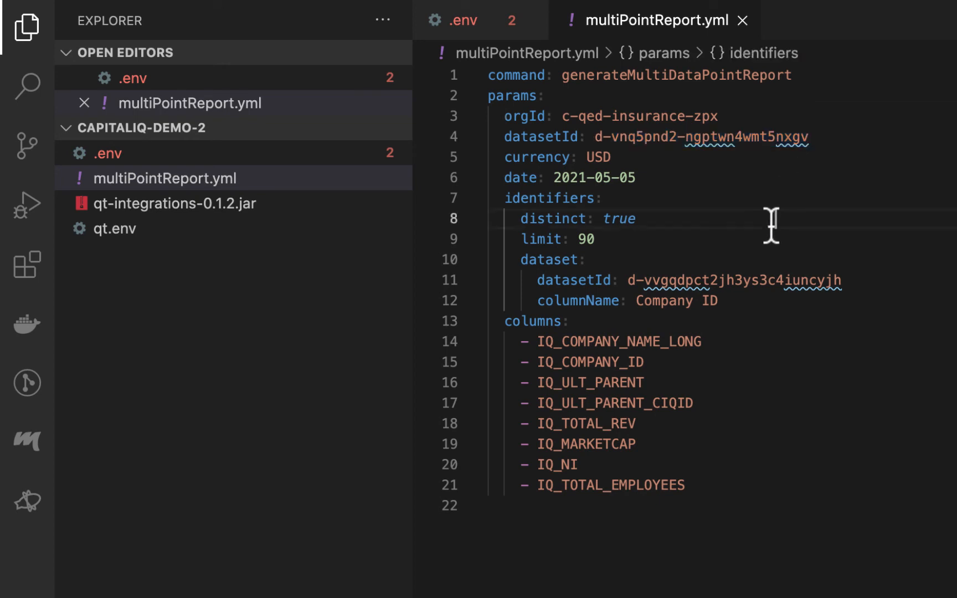
{"action": "left_click_drag", "start_coordinate": [496, 152], "coordinate": [642, 177]}
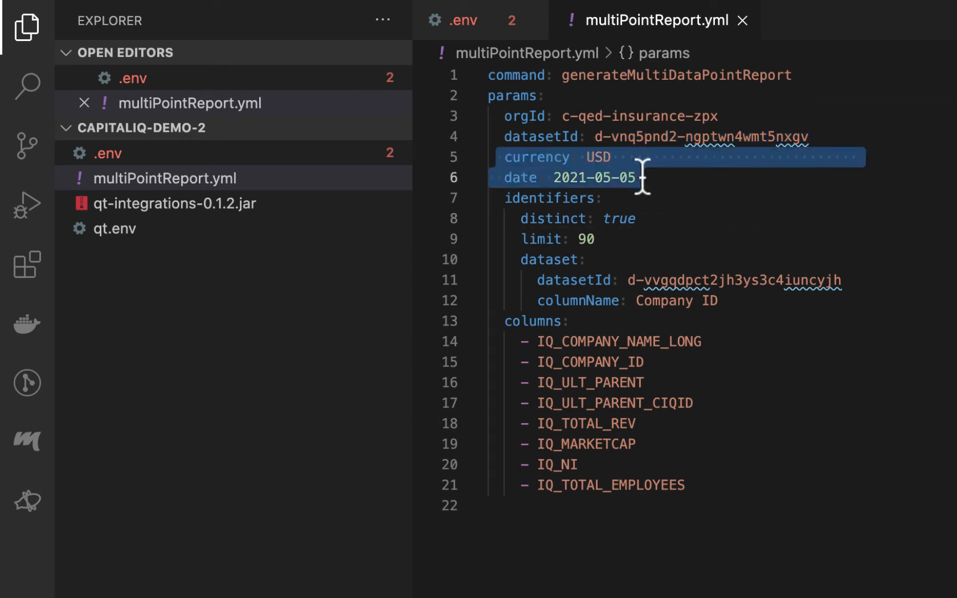
{"action": "left_click", "coordinate": [675, 221]}
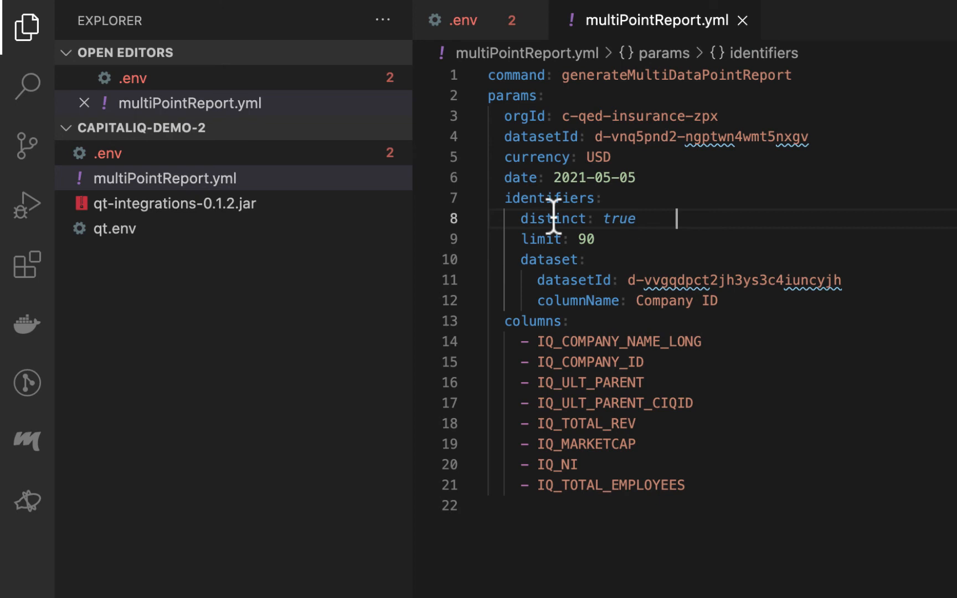
Examine the identifiers block of multiPointReport.yml, including its source dataset ID, column name, distinct and limit settings, and the columns list
{"action": "left_click_drag", "start_coordinate": [504, 198], "coordinate": [793, 305]}
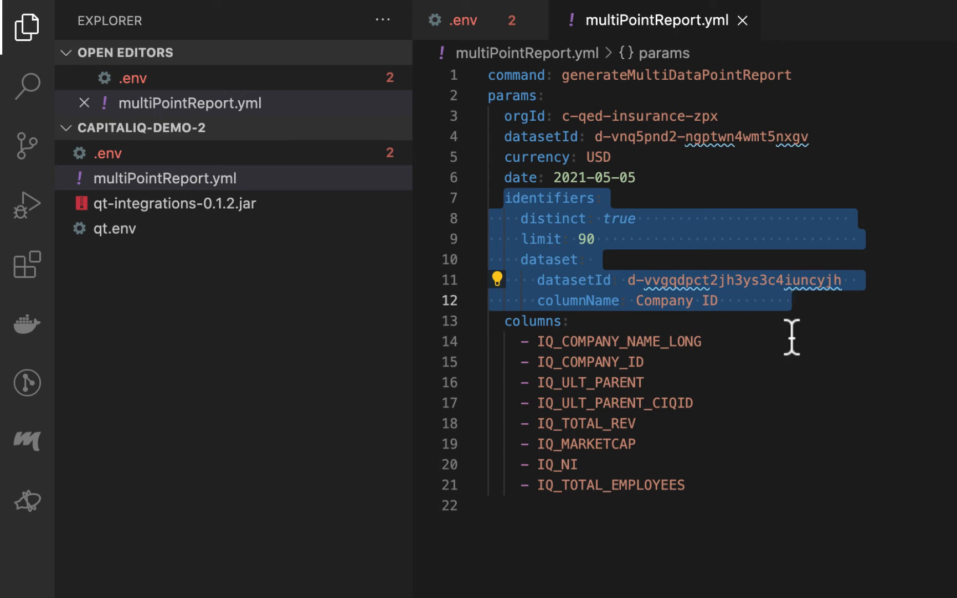
{"action": "left_click", "coordinate": [792, 337]}
{"action": "left_click_drag", "start_coordinate": [627, 281], "coordinate": [846, 279]}
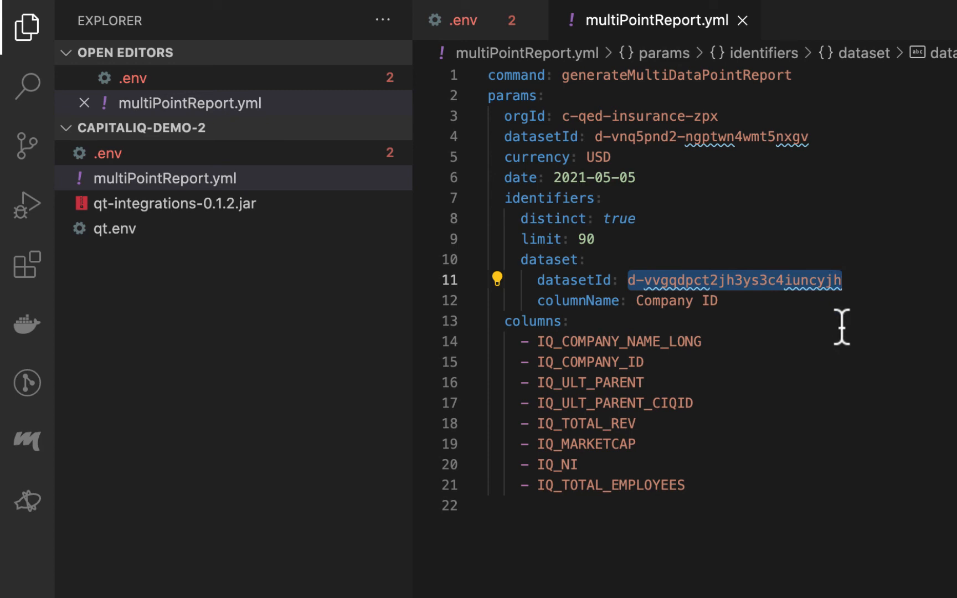
{"action": "left_click_drag", "start_coordinate": [634, 301], "coordinate": [718, 304]}
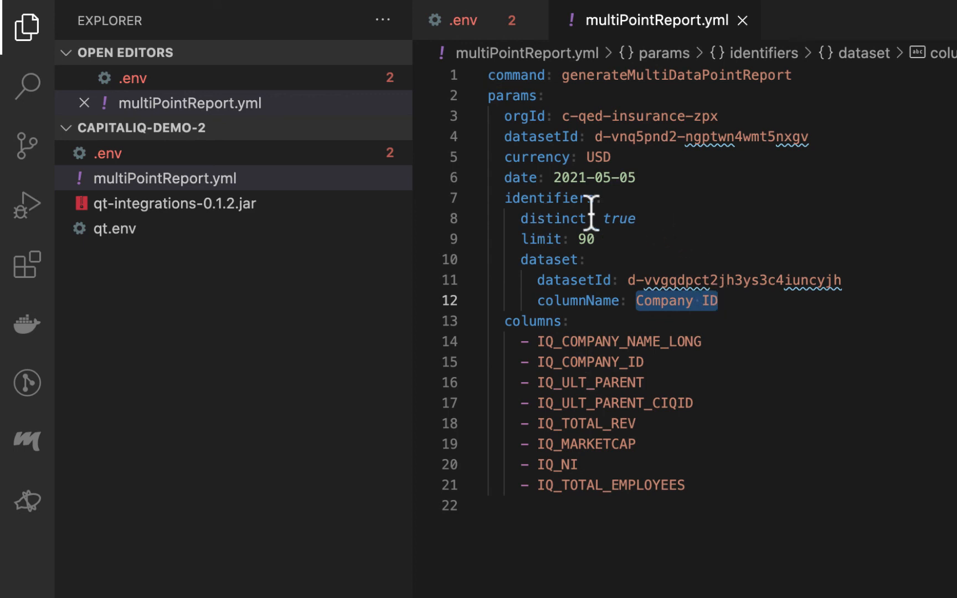
{"action": "left_click_drag", "start_coordinate": [597, 241], "coordinate": [489, 214]}
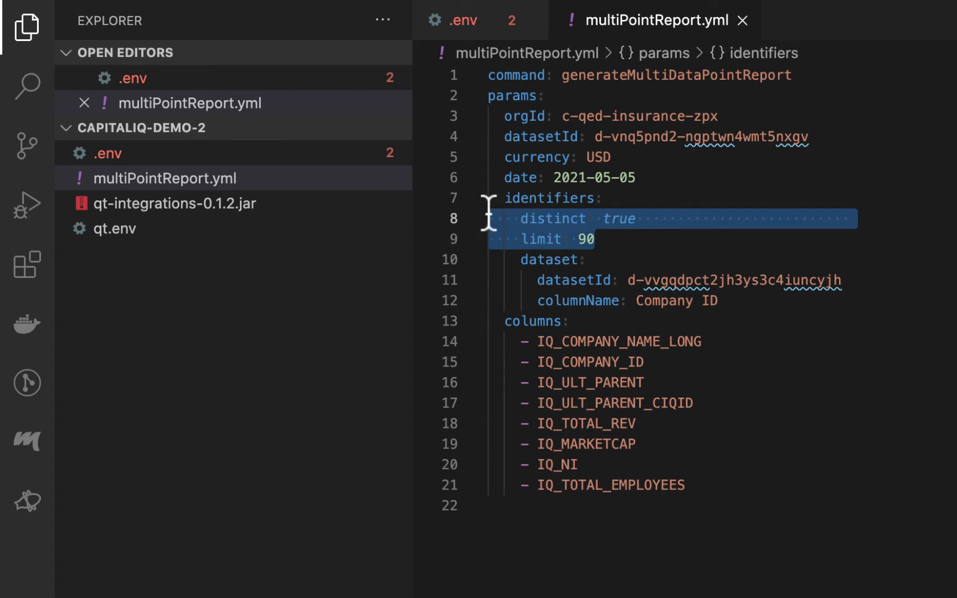
{"action": "left_click", "coordinate": [758, 335]}
{"action": "left_click", "coordinate": [511, 321]}
{"action": "double_click", "coordinate": [511, 321]}
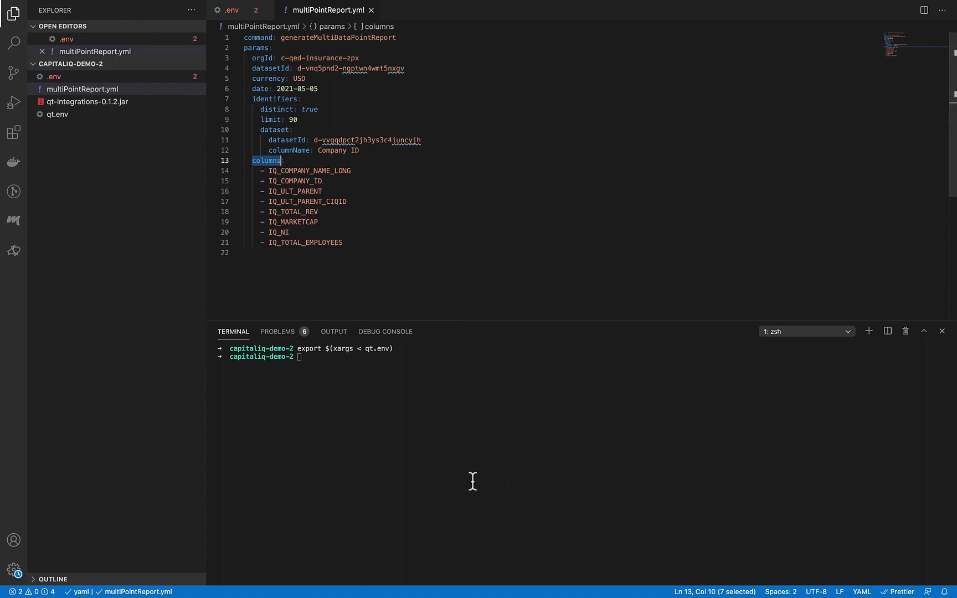
Generate and upload the report by running java -jar qt-integrations-0.1.2.jar apply ./multiPointReport.yml in the terminal
{"action": "left_click", "coordinate": [451, 454]}
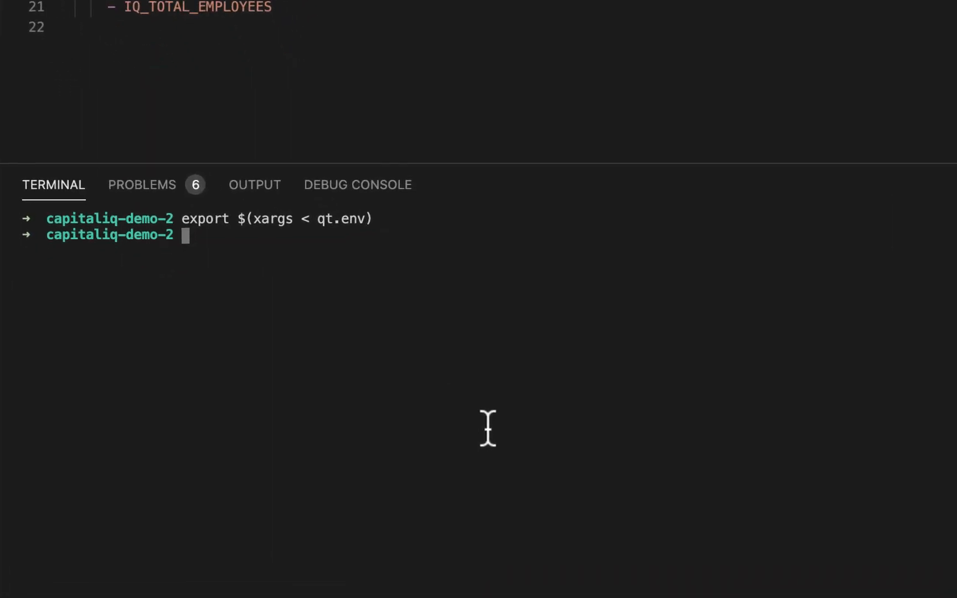
{"action": "type", "text": "java -jar"}
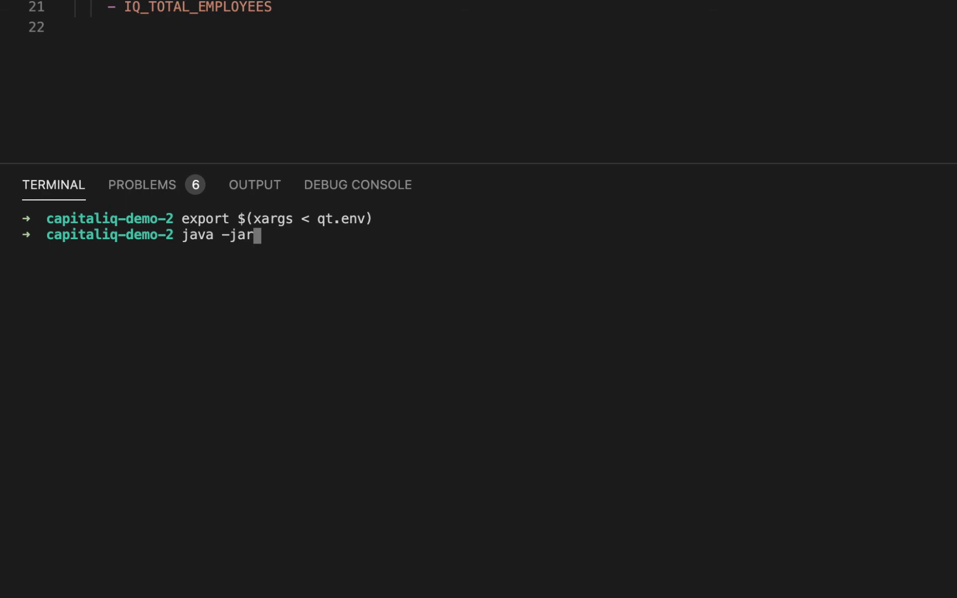
{"action": "type", "text": " qt"}
{"action": "key", "text": "Tab"}
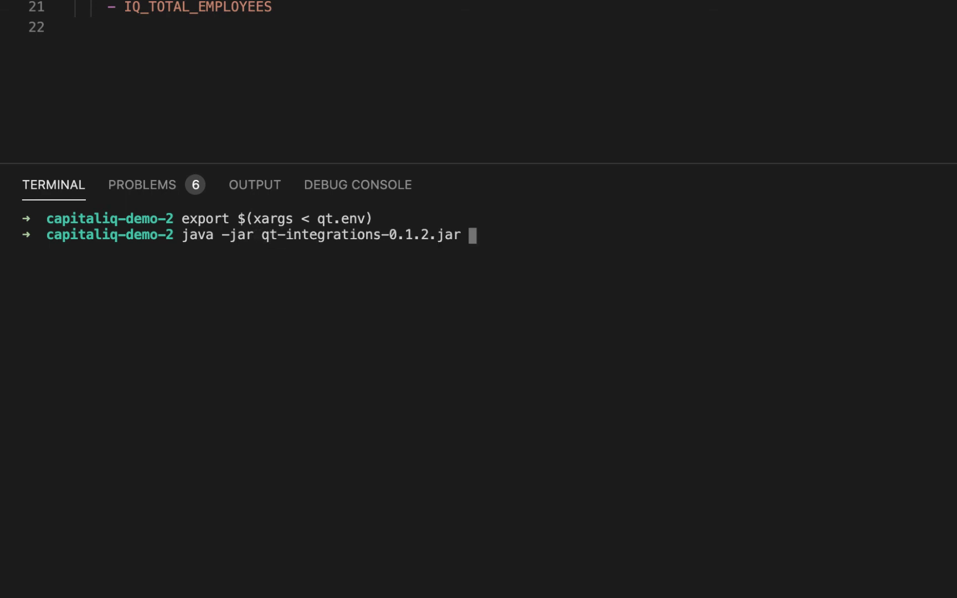
{"action": "type", "text": "apply ./"}
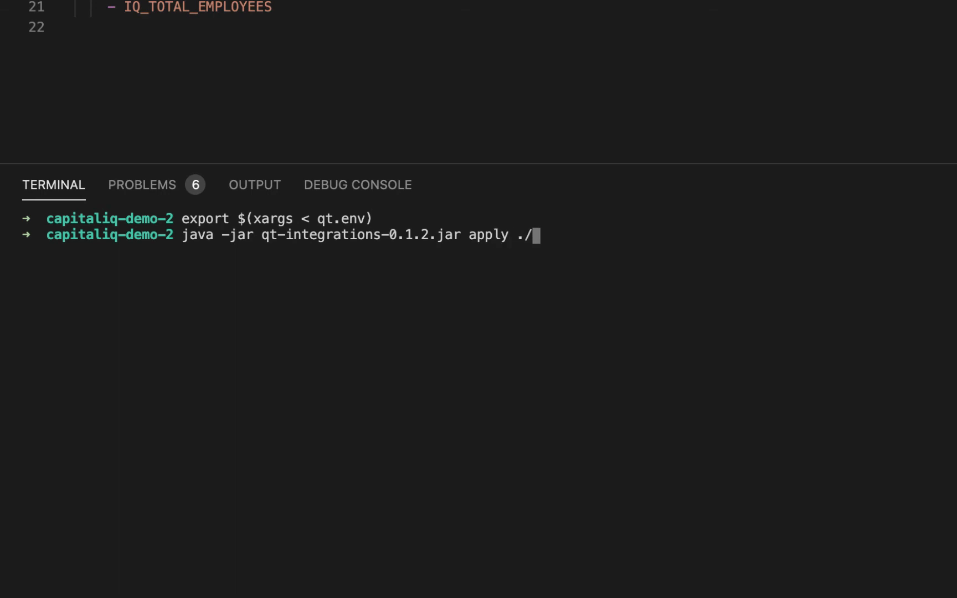
{"action": "type", "text": "mu"}
{"action": "key", "text": "Tab"}
{"action": "key", "text": "Return"}
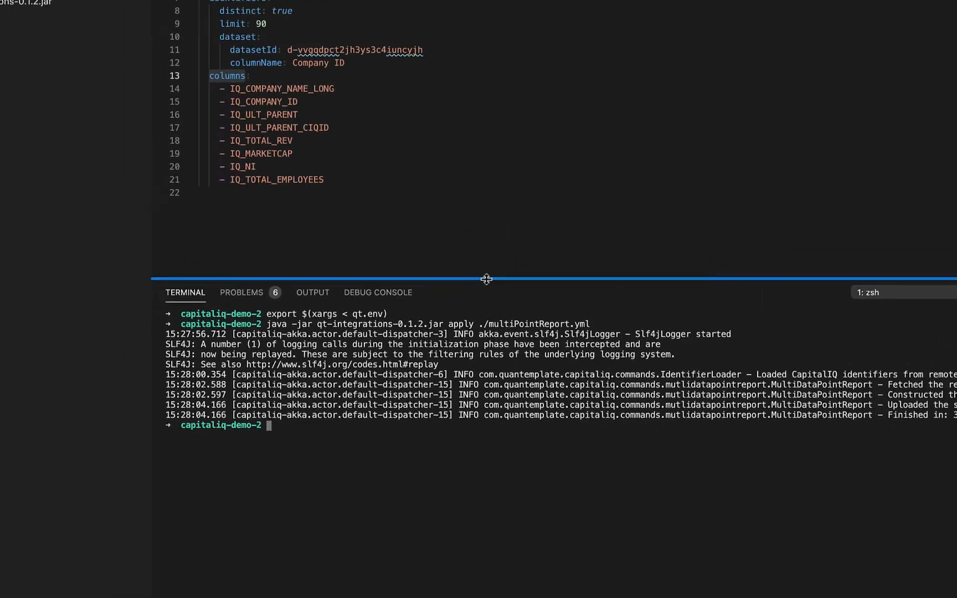
Switch to the browser, reload the "api demo" dataset to review its uploaded rows, and return to the "Example: Capital IQ integration 2" guide
{"action": "key", "text": "ctrl+Up"}
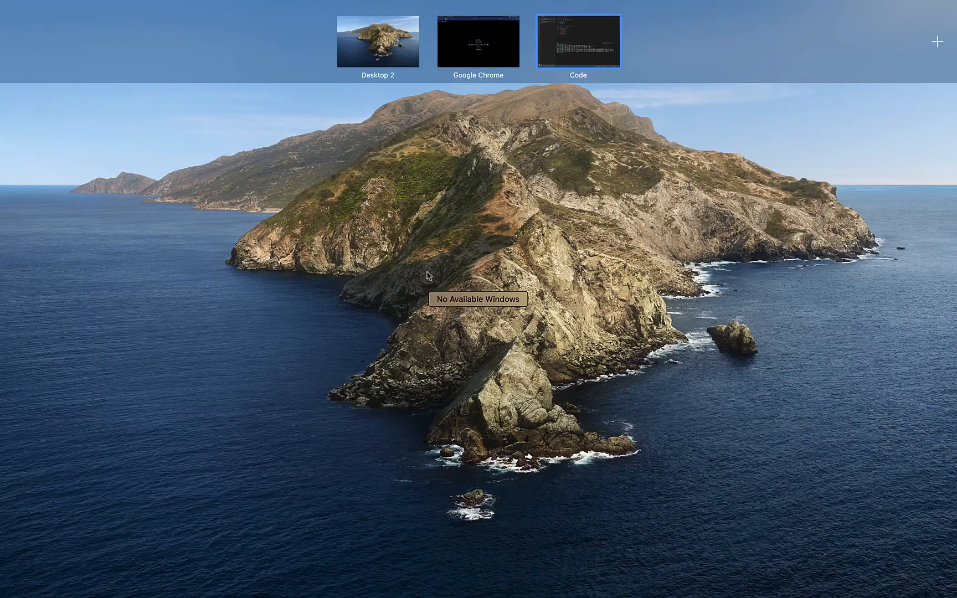
{"action": "left_click", "coordinate": [482, 55]}
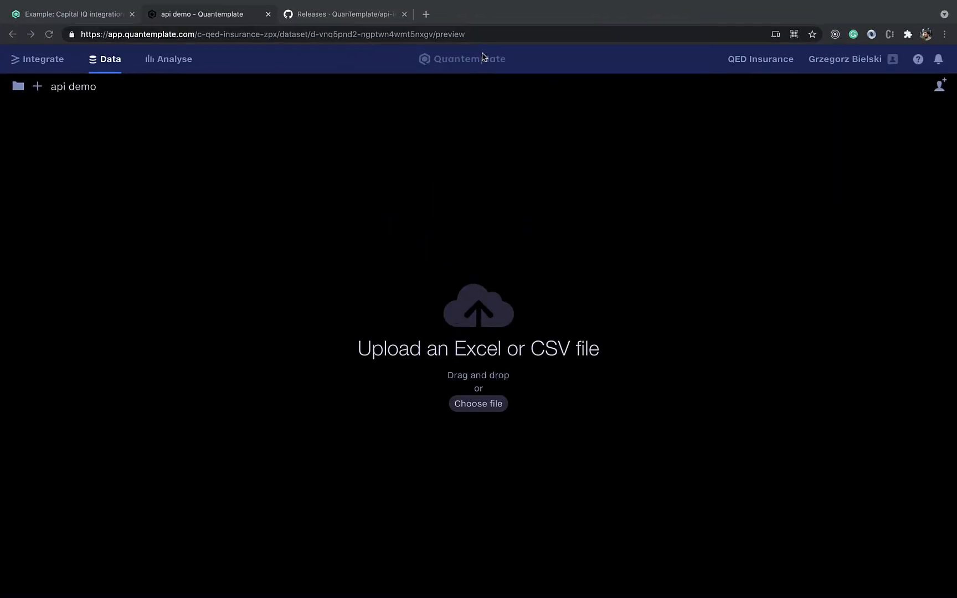
{"action": "left_click", "coordinate": [49, 33]}
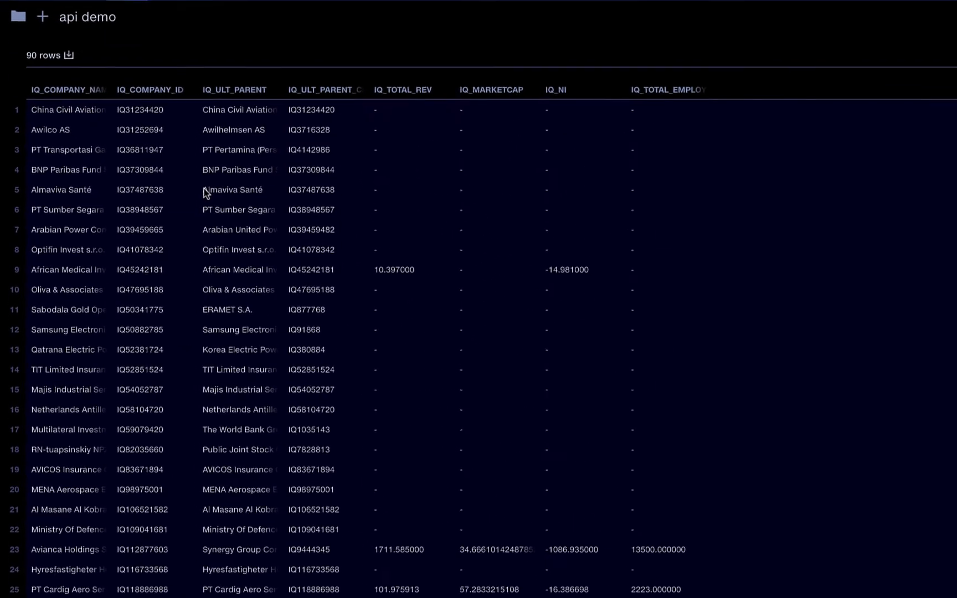
{"action": "scroll", "coordinate": [232, 231], "scroll_direction": "down", "scroll_amount": 6}
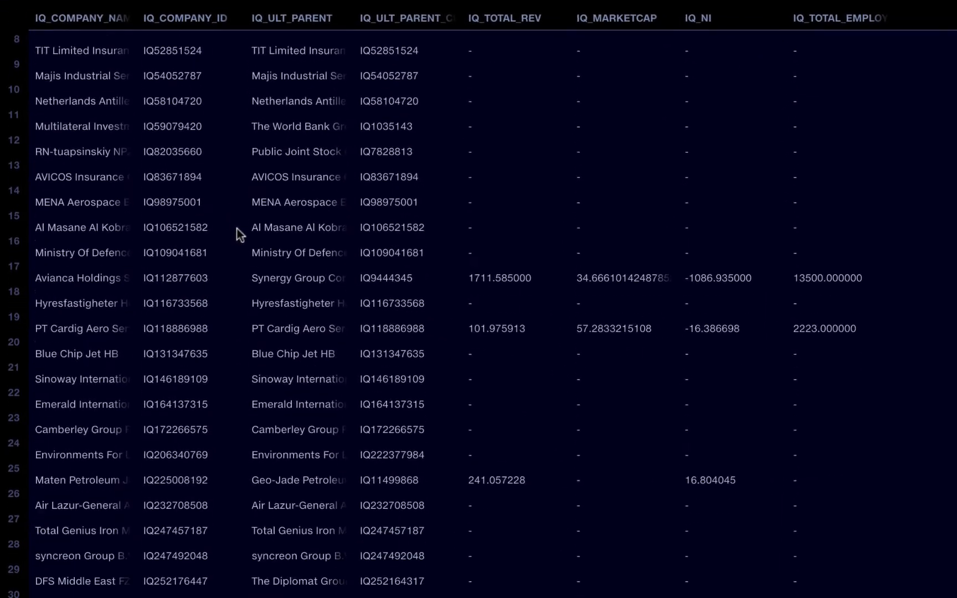
{"action": "scroll", "coordinate": [249, 339], "scroll_direction": "down", "scroll_amount": 4}
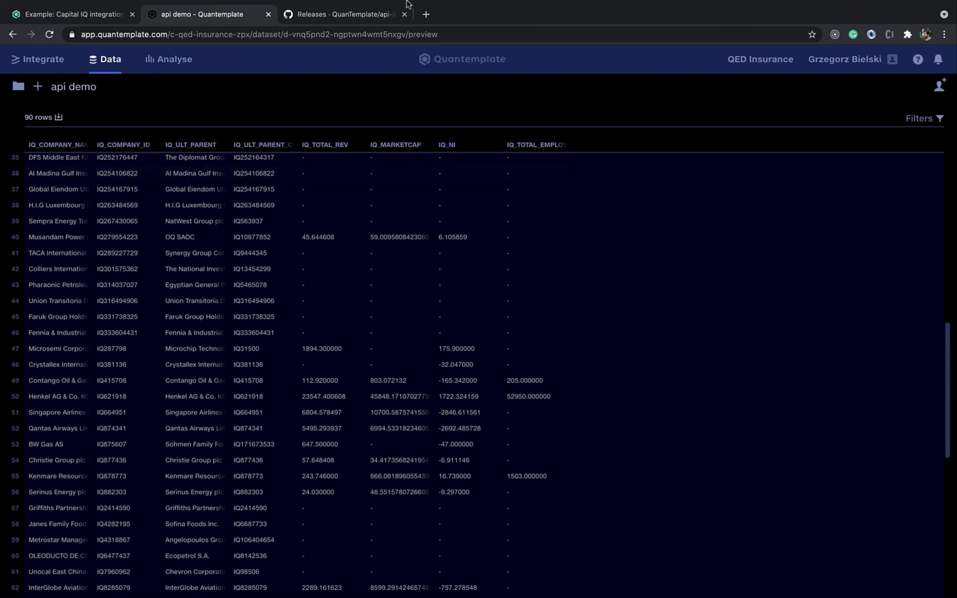
{"action": "left_click", "coordinate": [92, 19]}
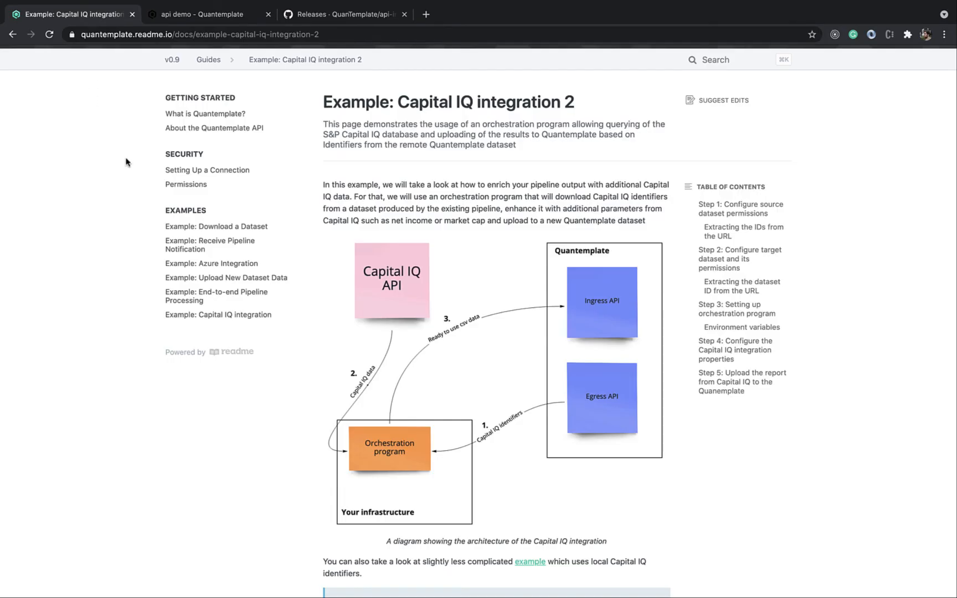
{"action": "scroll", "coordinate": [126, 162], "scroll_direction": "up", "scroll_amount": 1}
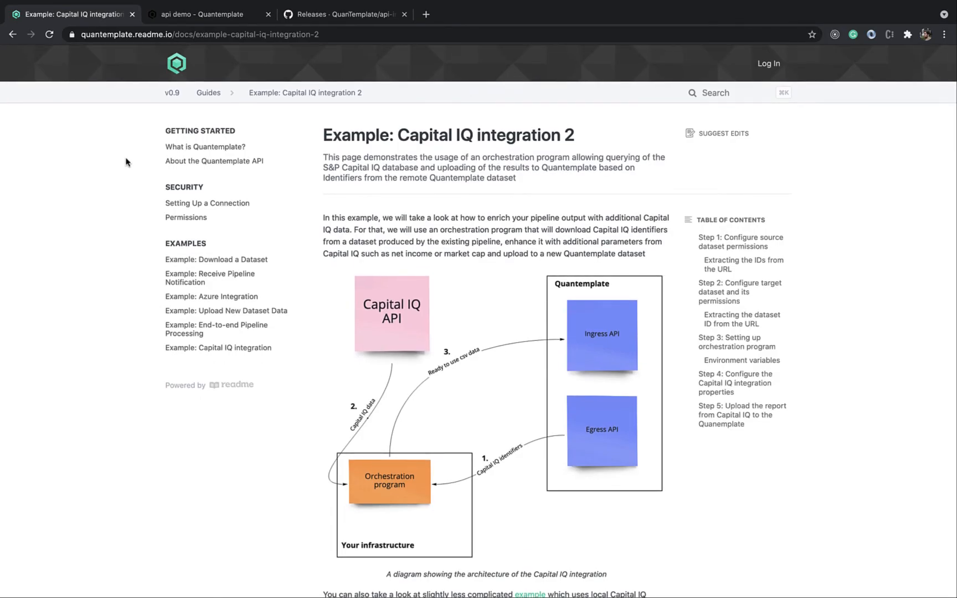